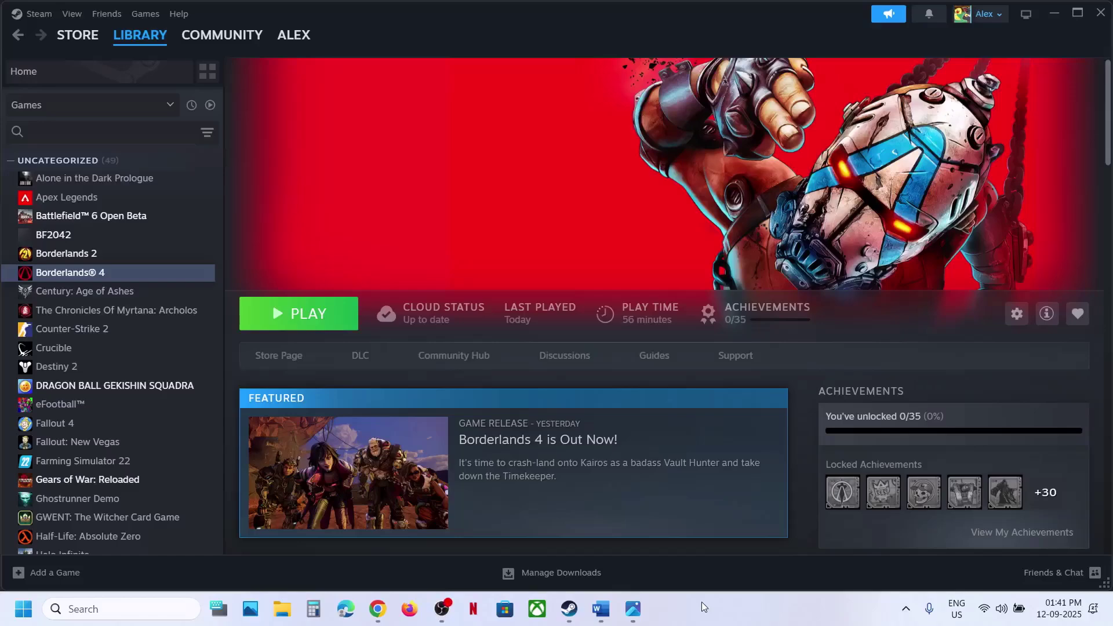
# - Open Screenshot (138).png and zoom into its D3D11 crash error text
pyautogui.moveTo(638, 608)
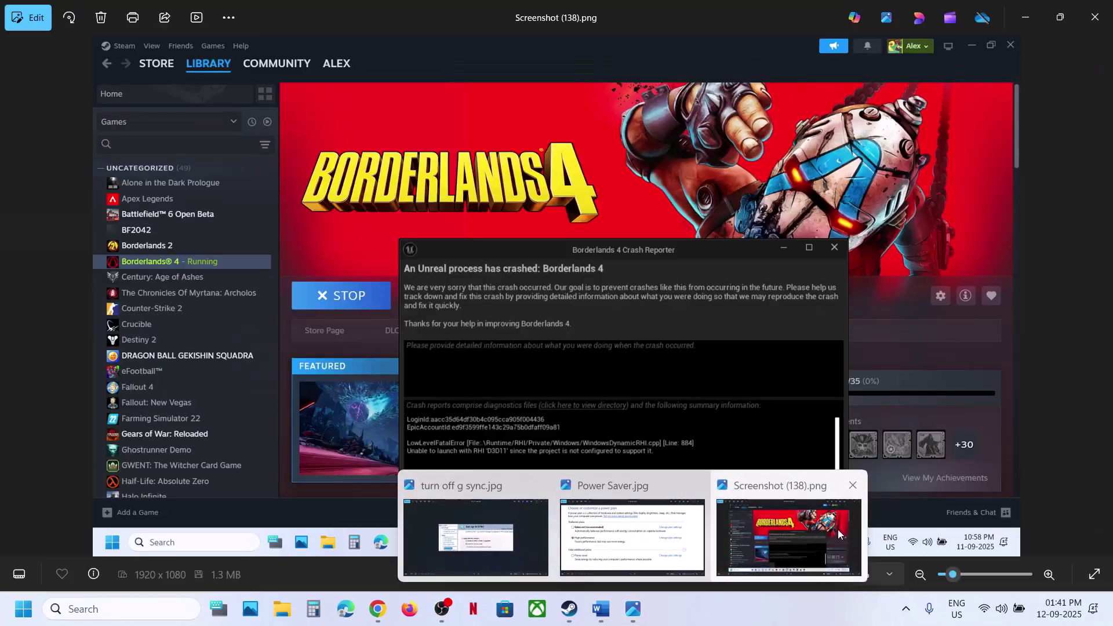
pyautogui.click(837, 530)
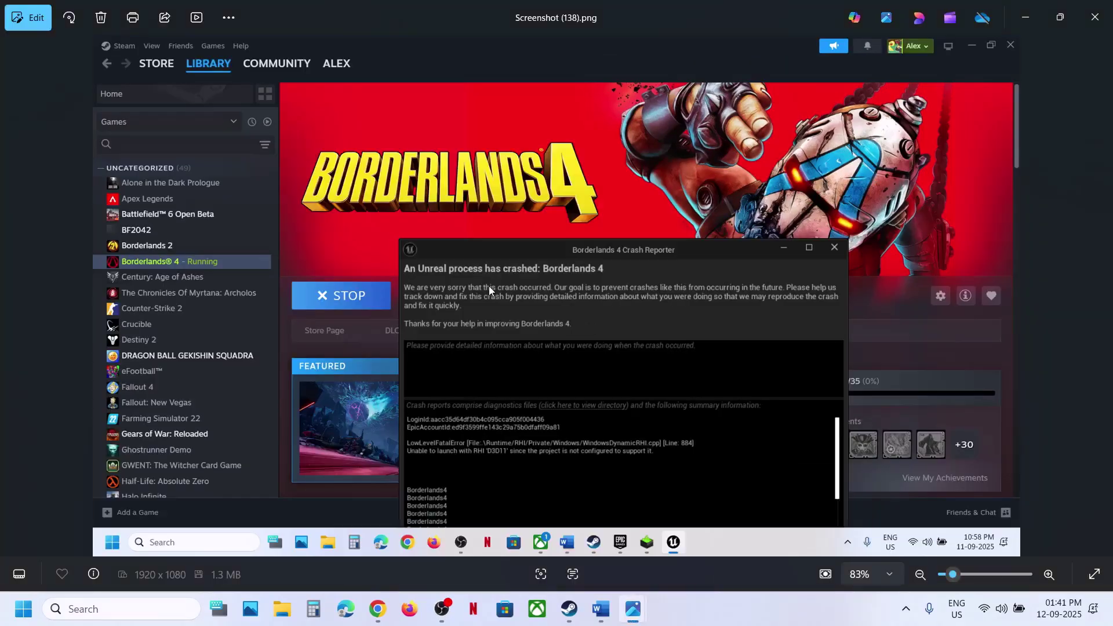
pyautogui.scroll(5, 489, 286)
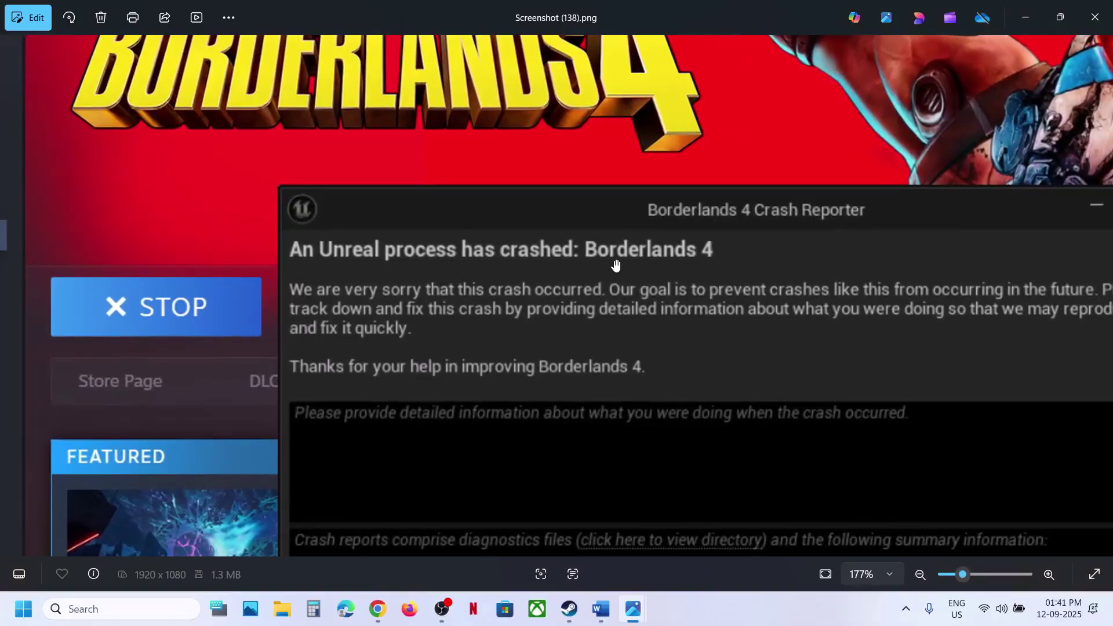
pyautogui.scroll(-4, 637, 261)
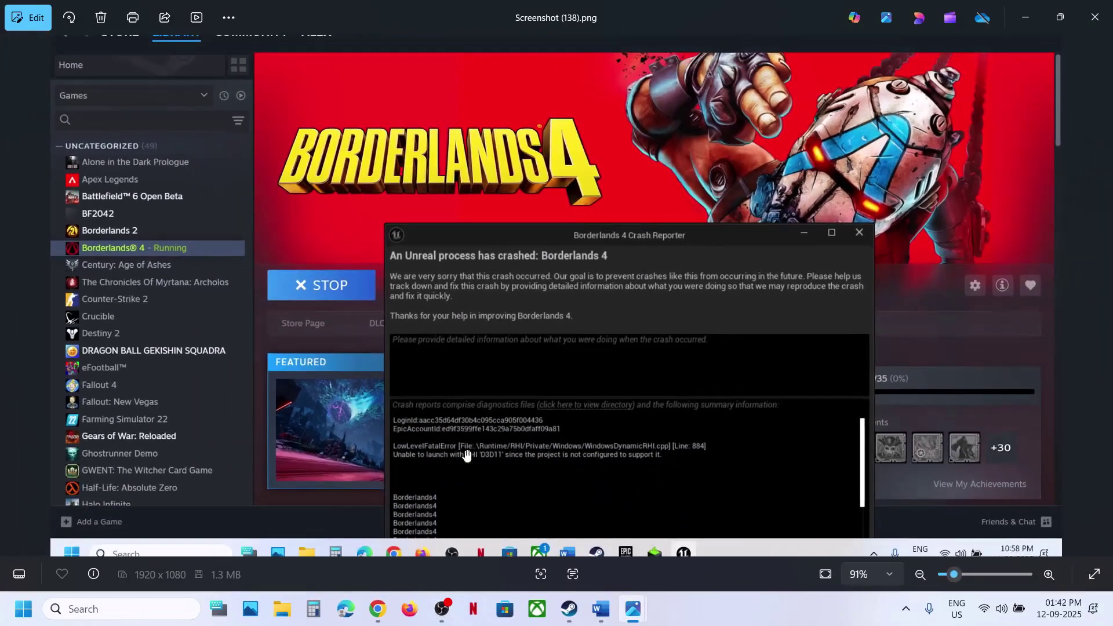
pyautogui.scroll(5, 478, 444)
pyautogui.scroll(-5, 412, 445)
pyautogui.scroll(-1, 412, 445)
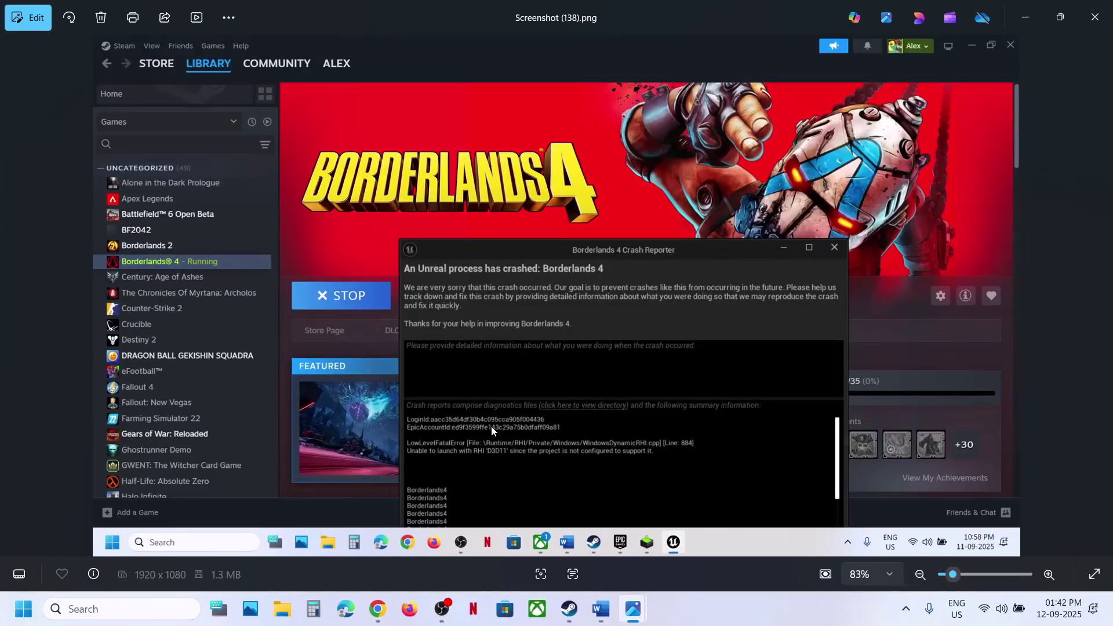
# - Move to Screenshot (137).png and zoom into its "GPU Crash dump Triggered" message
pyautogui.press('Left')
pyautogui.scroll(3, 444, 442)
pyautogui.scroll(1, 444, 442)
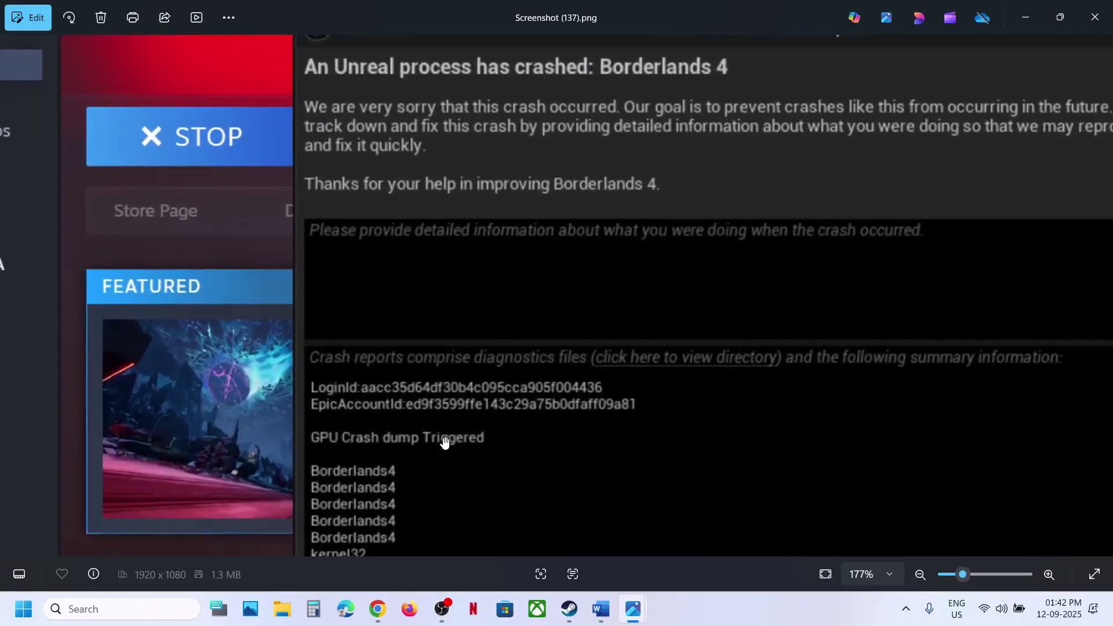
pyautogui.scroll(-4, 464, 451)
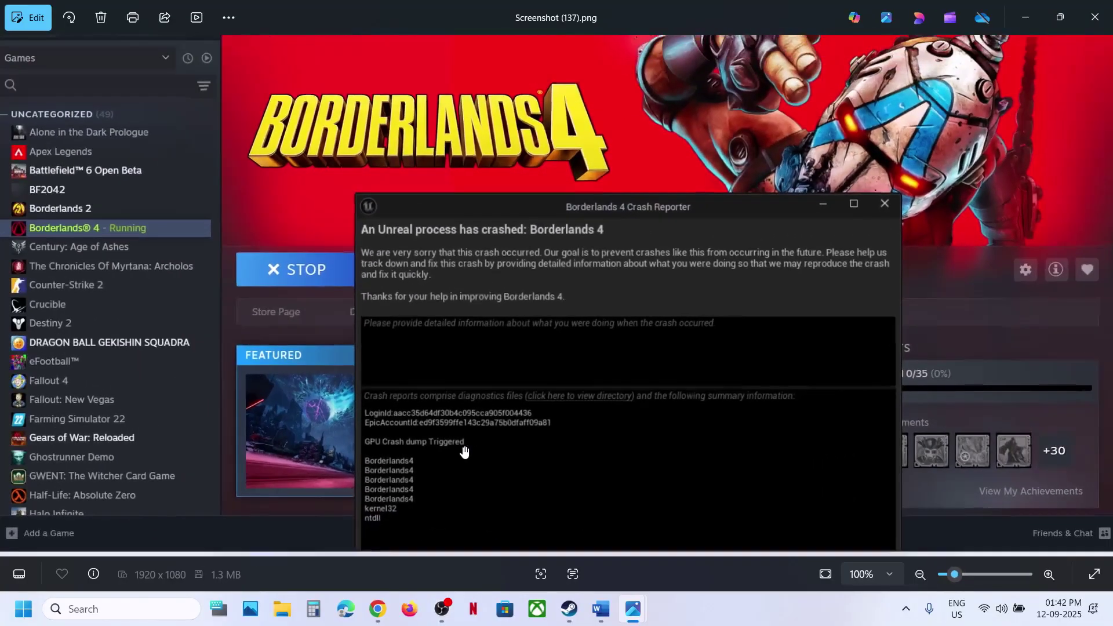
pyautogui.click(603, 612)
# - Highlight Step 1's advice: set UpscalingMethod to TSR and try windowed mode
pyautogui.moveTo(174, 163); pyautogui.dragTo(529, 160)
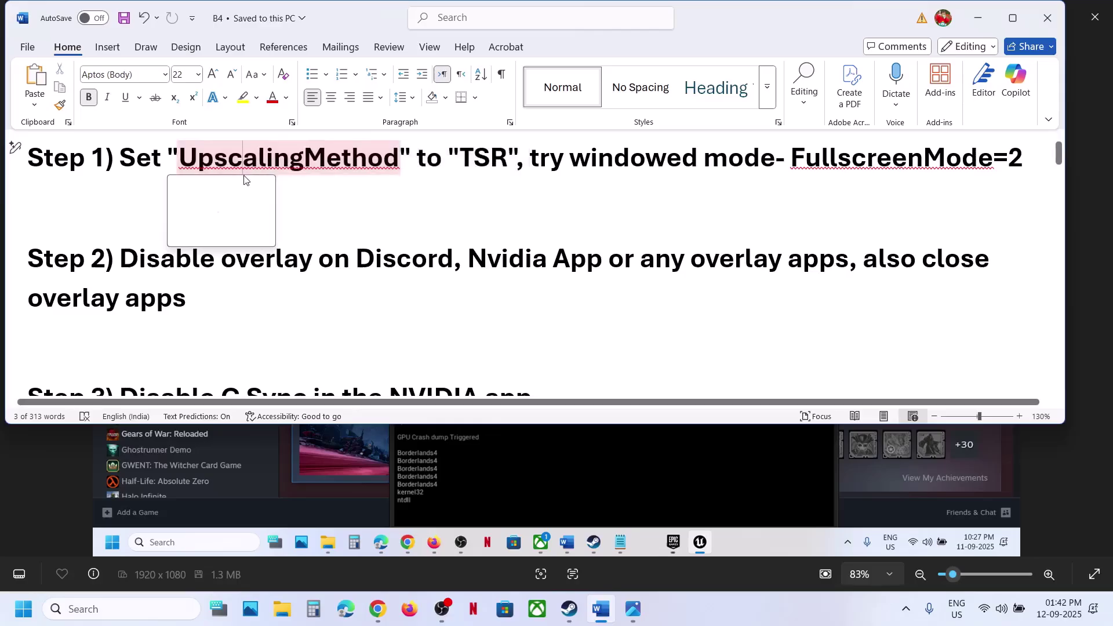
pyautogui.click(249, 160)
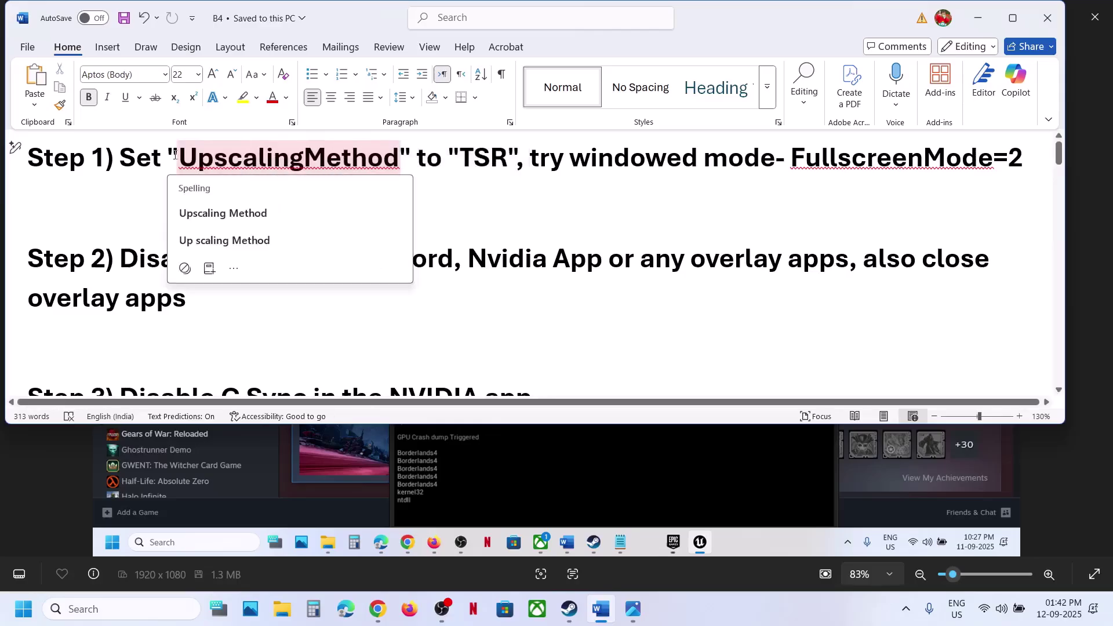
pyautogui.moveTo(175, 154); pyautogui.dragTo(401, 157)
pyautogui.moveTo(473, 155); pyautogui.dragTo(517, 157)
pyautogui.moveTo(633, 168); pyautogui.dragTo(771, 161)
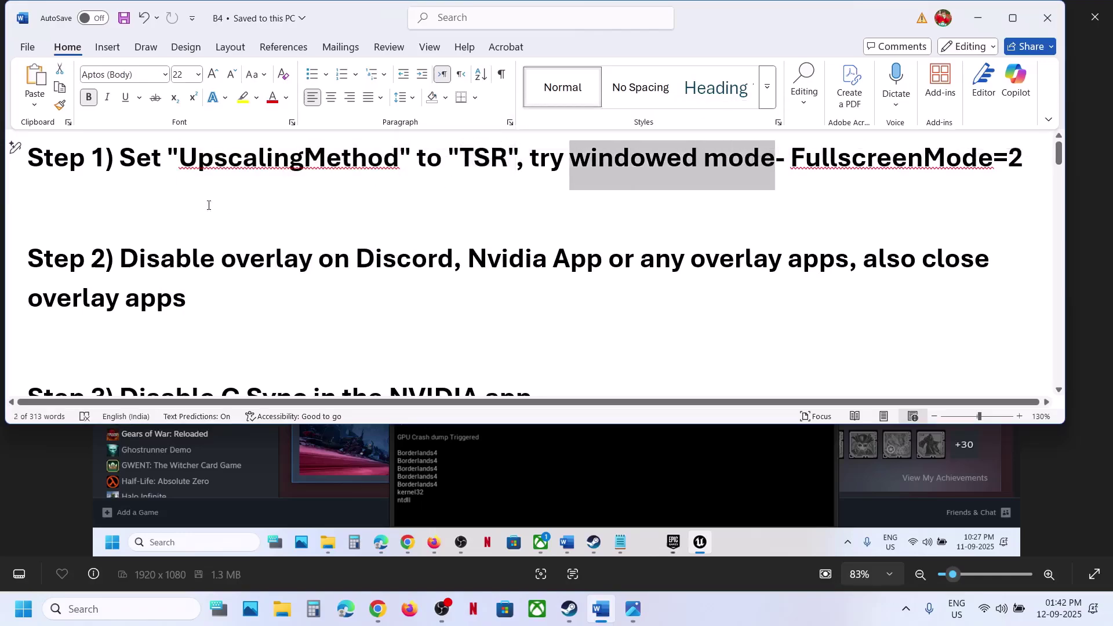
pyautogui.moveTo(158, 157); pyautogui.dragTo(565, 161)
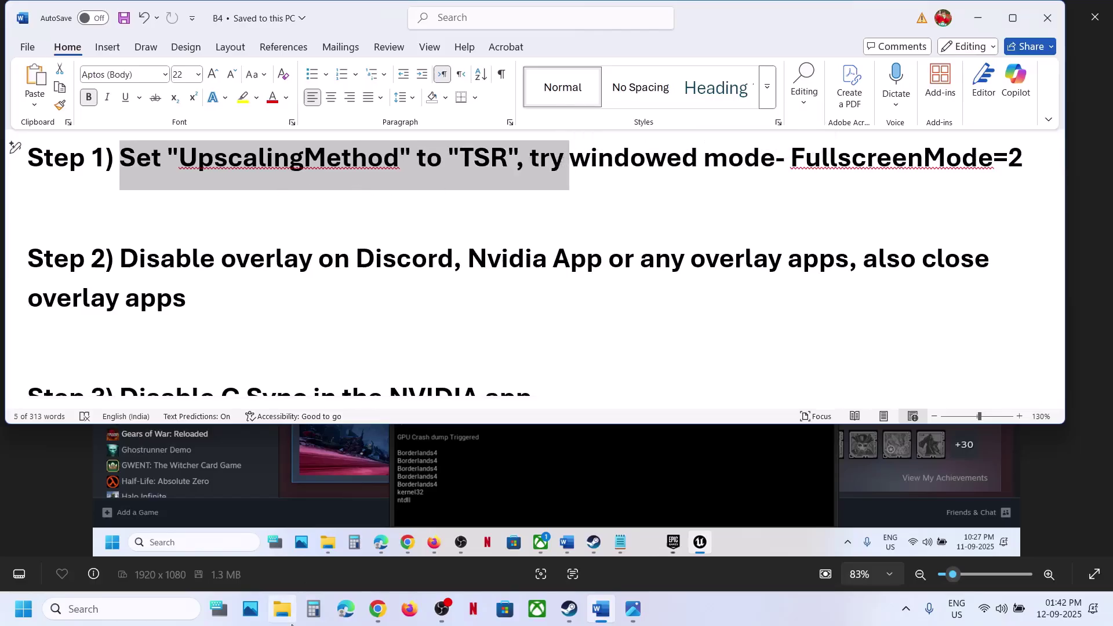
pyautogui.click(282, 608)
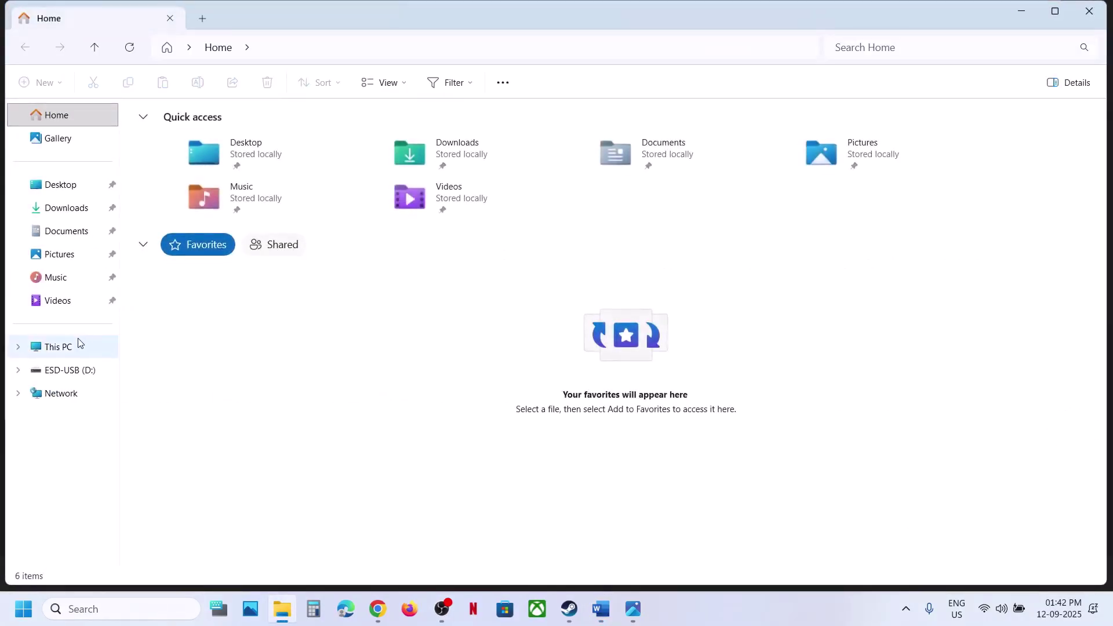
# - Open GameUserSettings from Documents\My games\Borderlands 4\Saved\Config\Windows
pyautogui.click(78, 346)
pyautogui.doubleClick(243, 150)
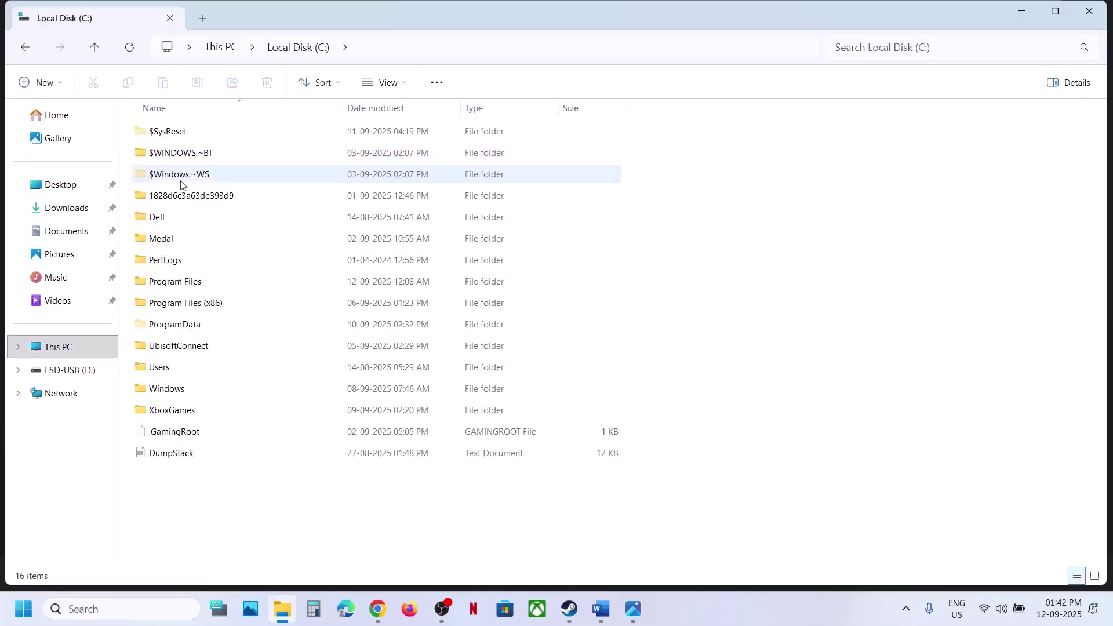
pyautogui.click(64, 239)
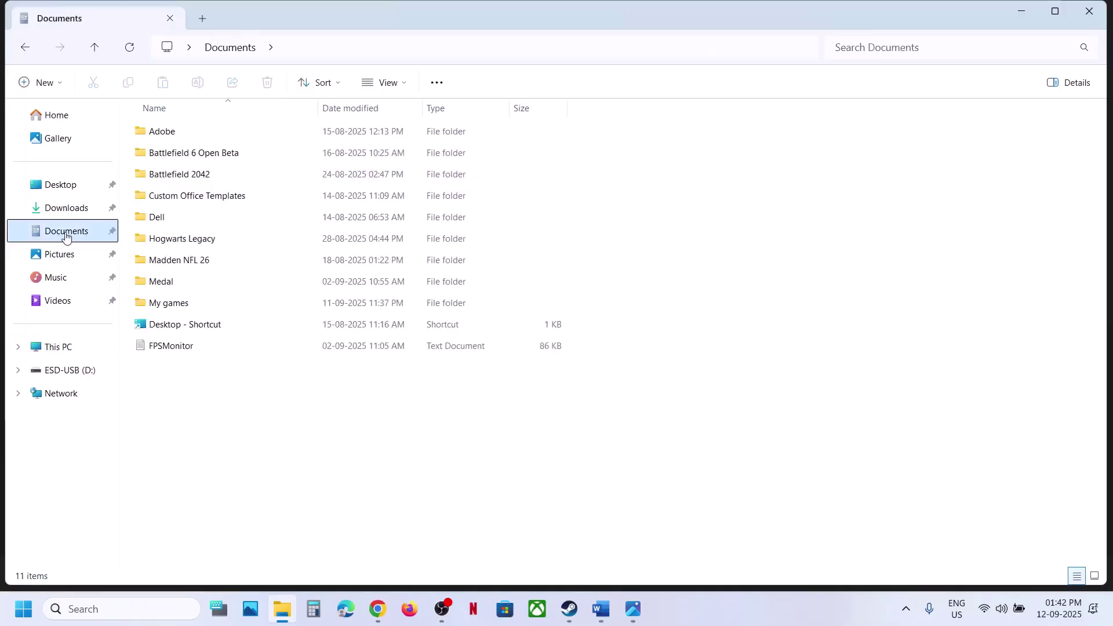
pyautogui.doubleClick(179, 302)
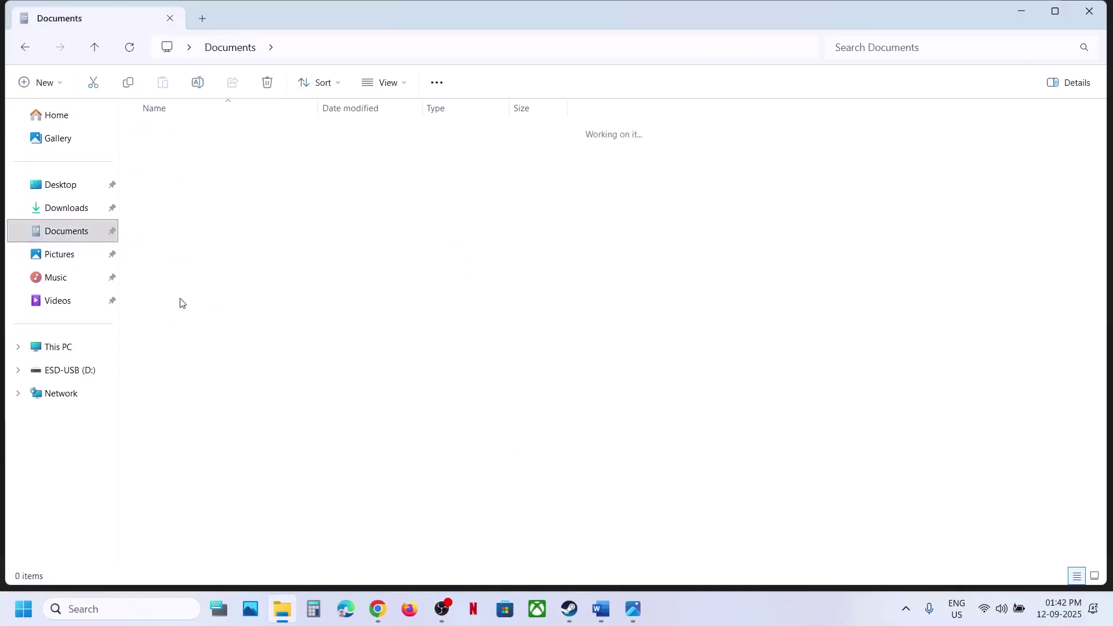
pyautogui.click(180, 154)
pyautogui.doubleClick(180, 154)
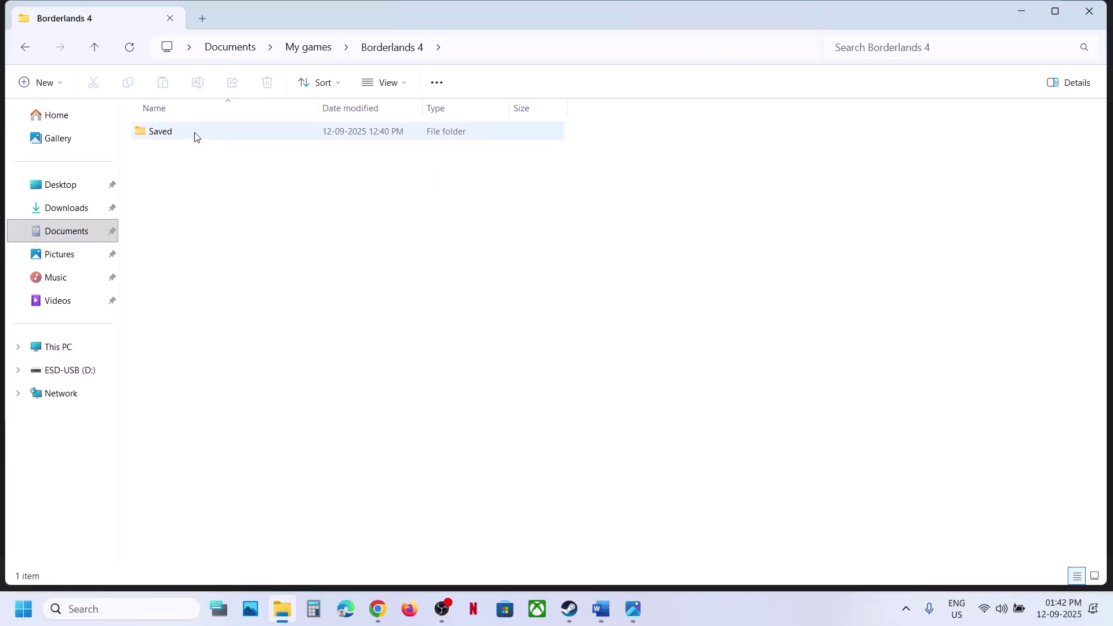
pyautogui.doubleClick(194, 135)
pyautogui.click(196, 133)
pyautogui.doubleClick(195, 134)
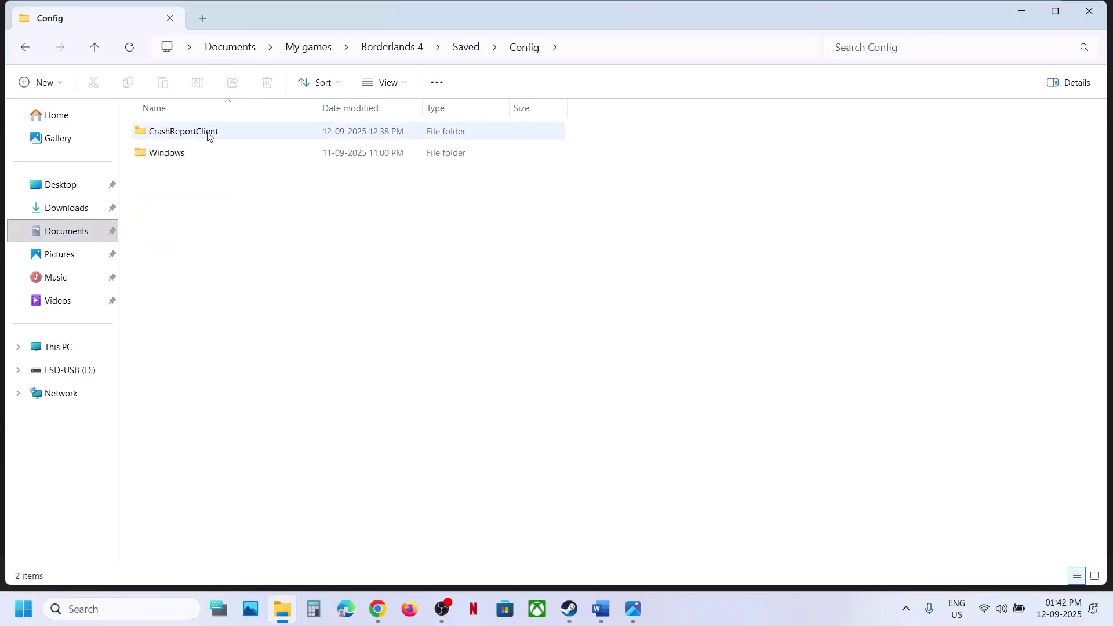
pyautogui.doubleClick(187, 154)
pyautogui.click(192, 134)
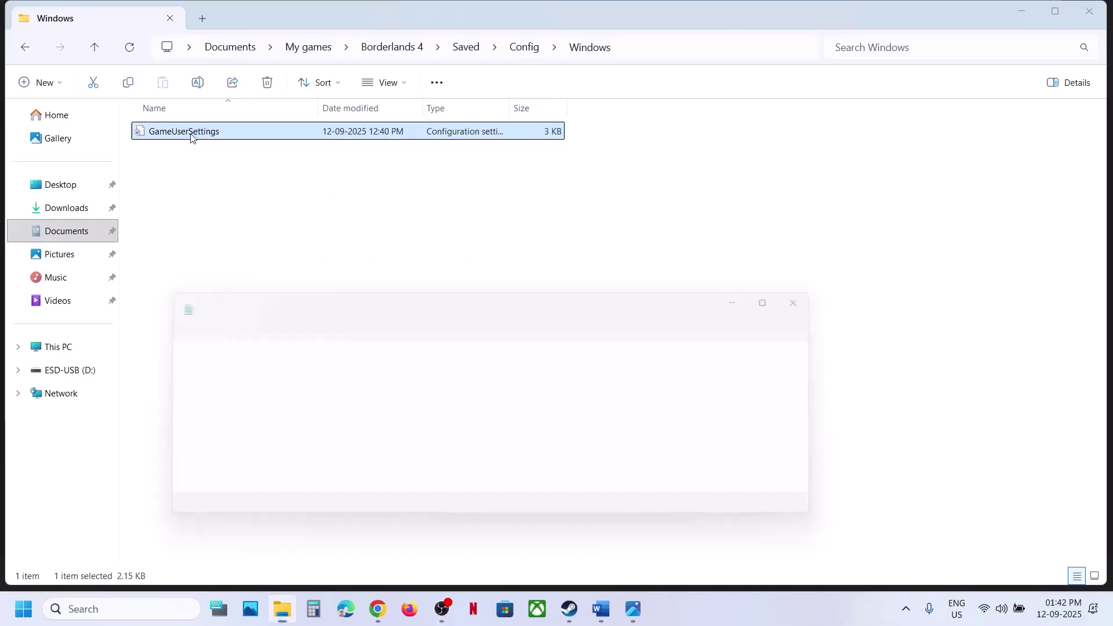
# - Verify GameUserSettings.ini has UpscalingMethod set to TSR and FullscreenMode=2
pyautogui.scroll(-4, 389, 378)
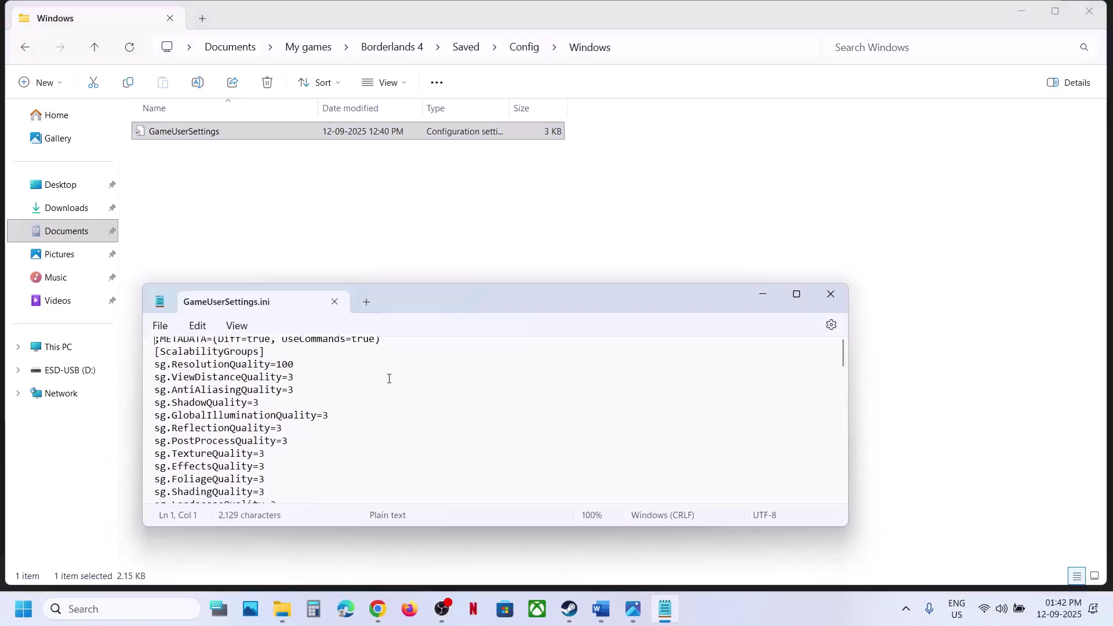
pyautogui.scroll(-8, 389, 379)
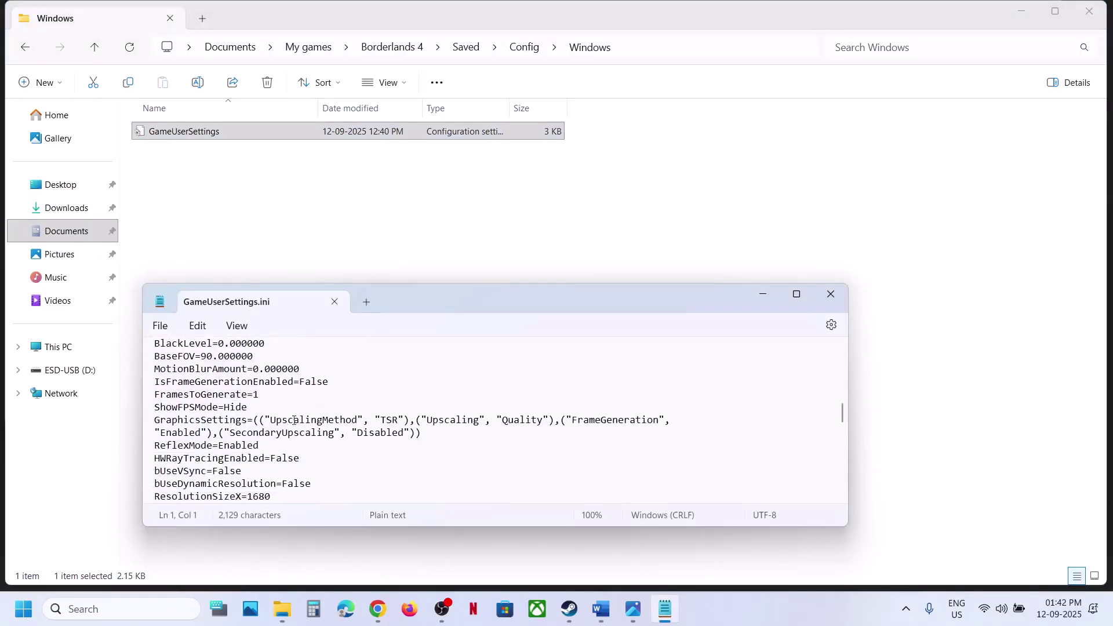
pyautogui.moveTo(275, 420); pyautogui.dragTo(396, 419)
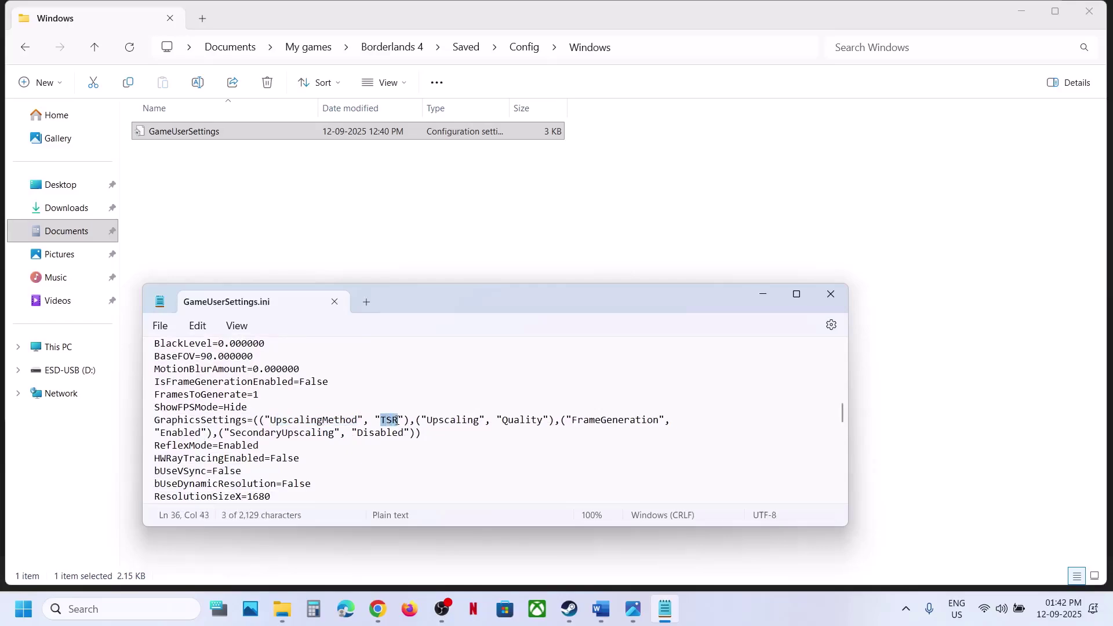
pyautogui.click(398, 420)
pyautogui.moveTo(398, 421); pyautogui.dragTo(387, 420)
pyautogui.scroll(-2, 314, 450)
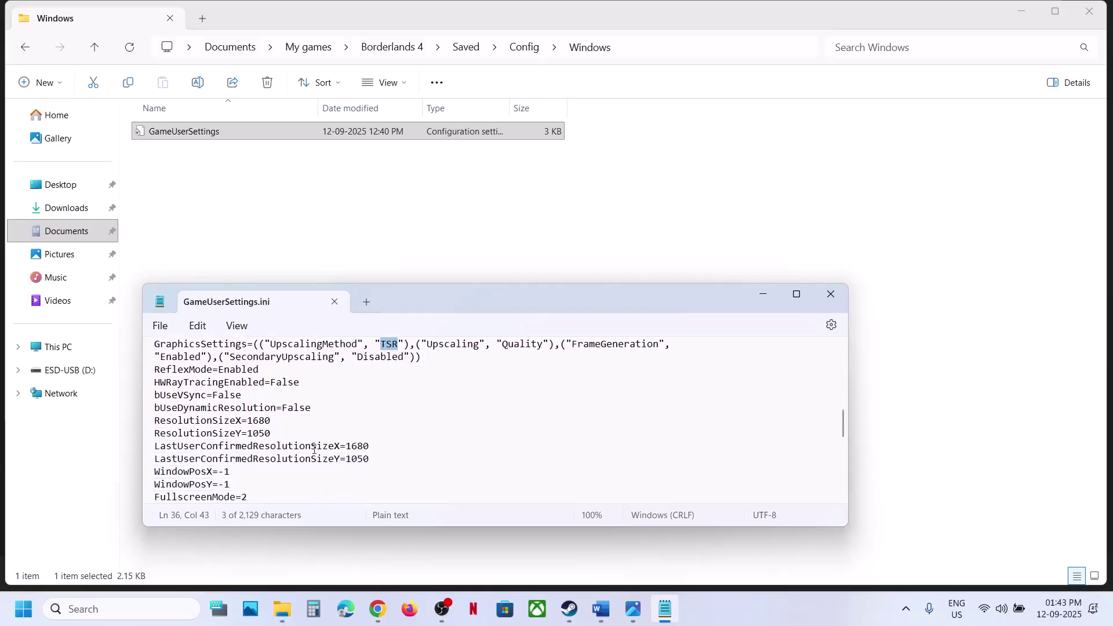
pyautogui.scroll(-1, 314, 450)
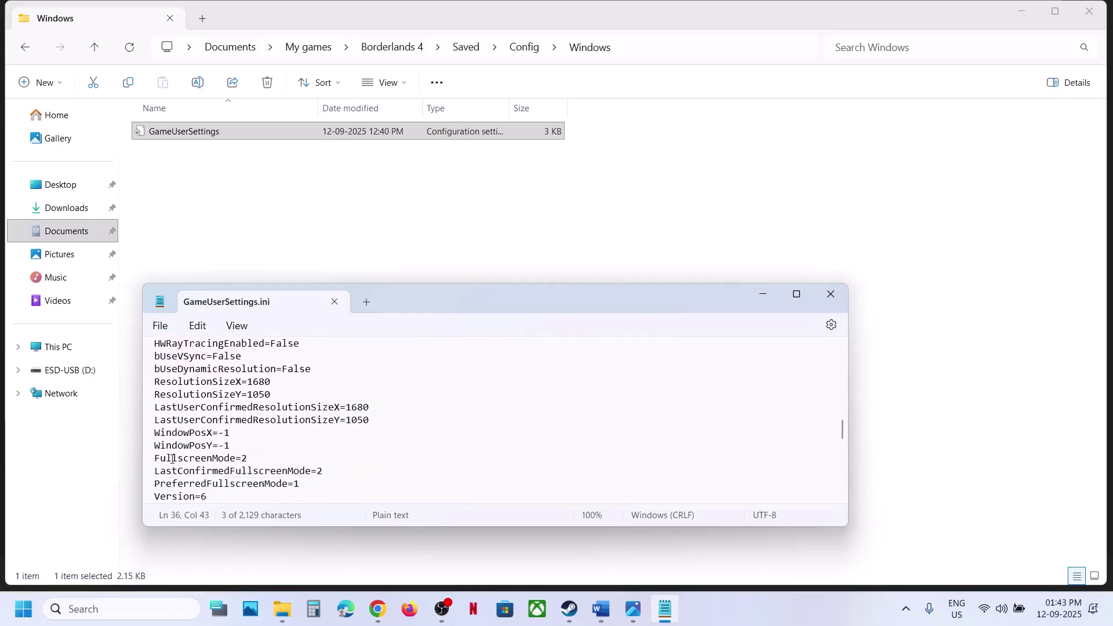
pyautogui.click(249, 457)
pyautogui.doubleClick(246, 457)
pyautogui.moveTo(244, 462); pyautogui.dragTo(247, 459)
# - Save GameUserSettings.ini, then close Notepad and File Explorer
pyautogui.click(161, 325)
pyautogui.click(179, 409)
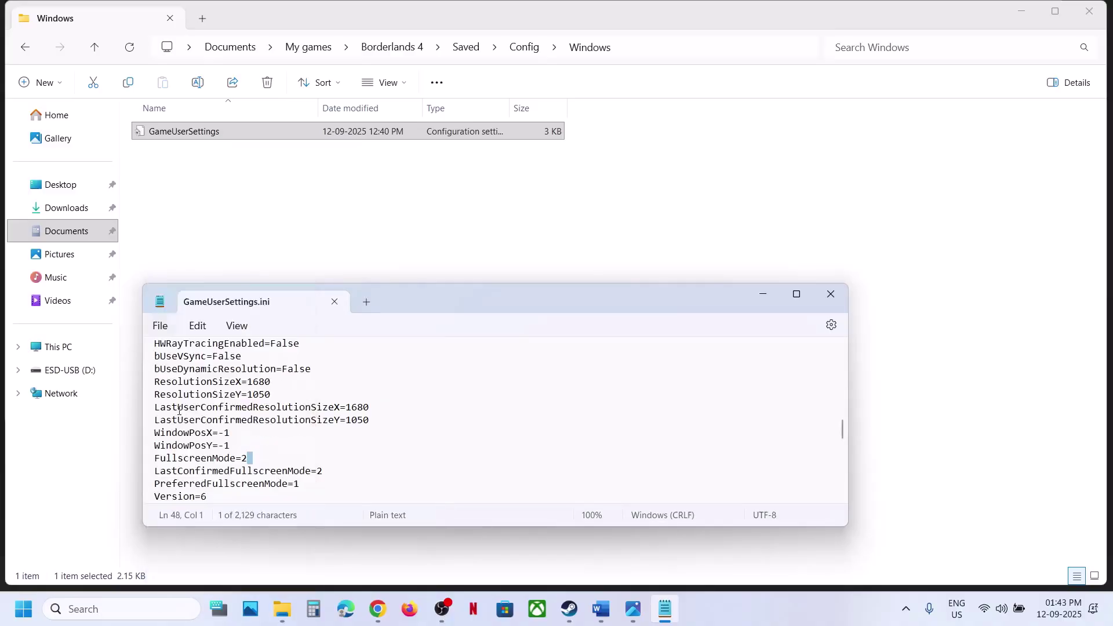
pyautogui.click(832, 295)
pyautogui.click(1088, 11)
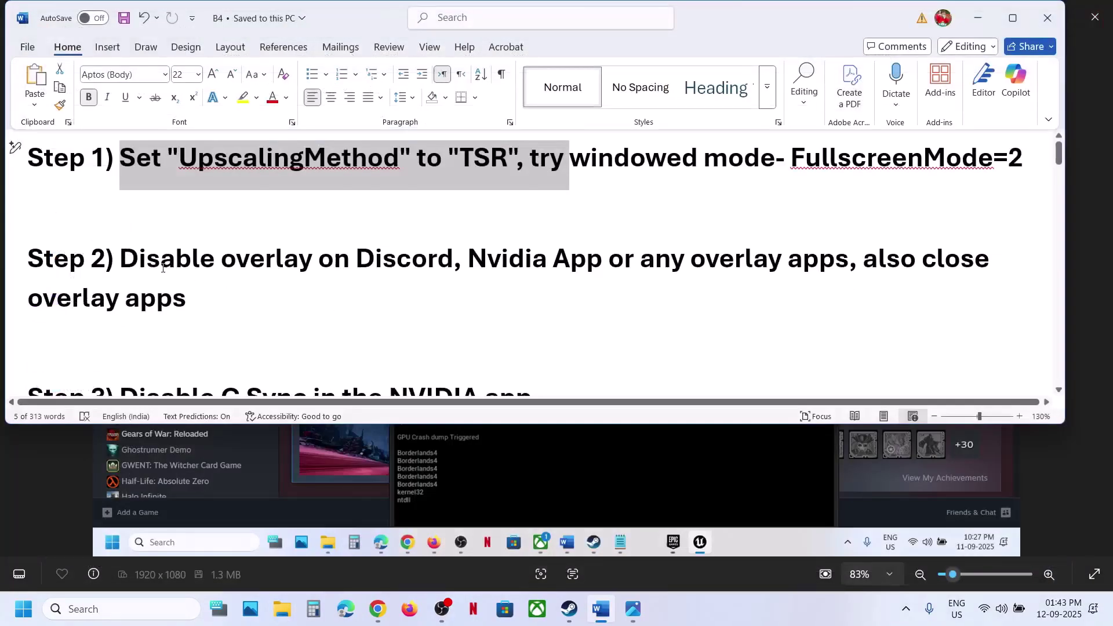
# - Highlight Step 2's Discord overlay advice and check Discord's Game Overlay is disabled
pyautogui.moveTo(158, 264); pyautogui.dragTo(405, 259)
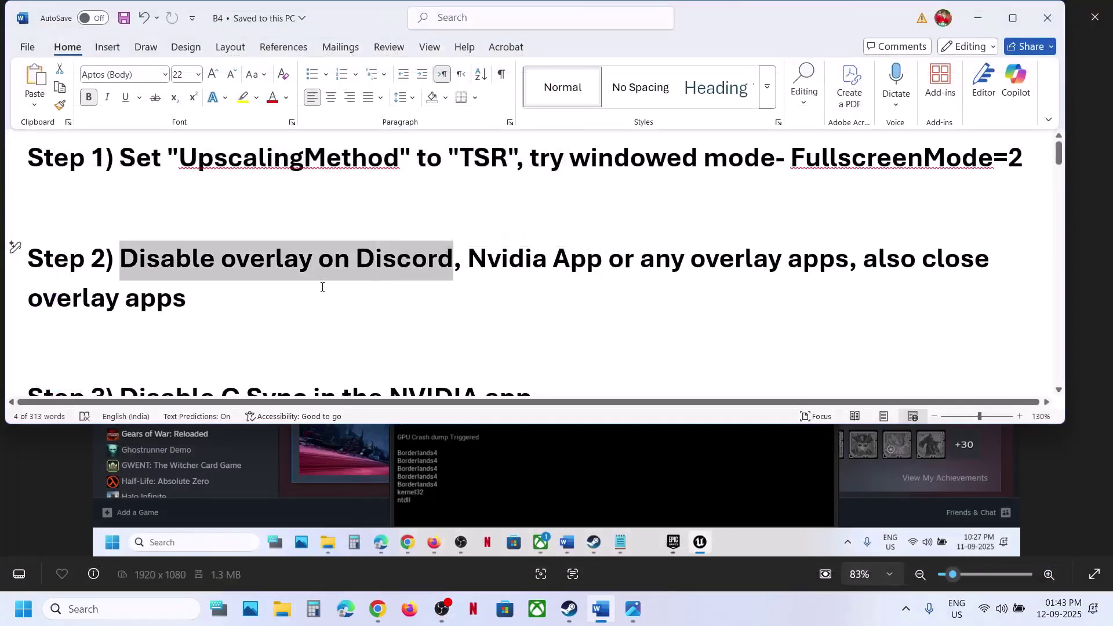
pyautogui.click(724, 604)
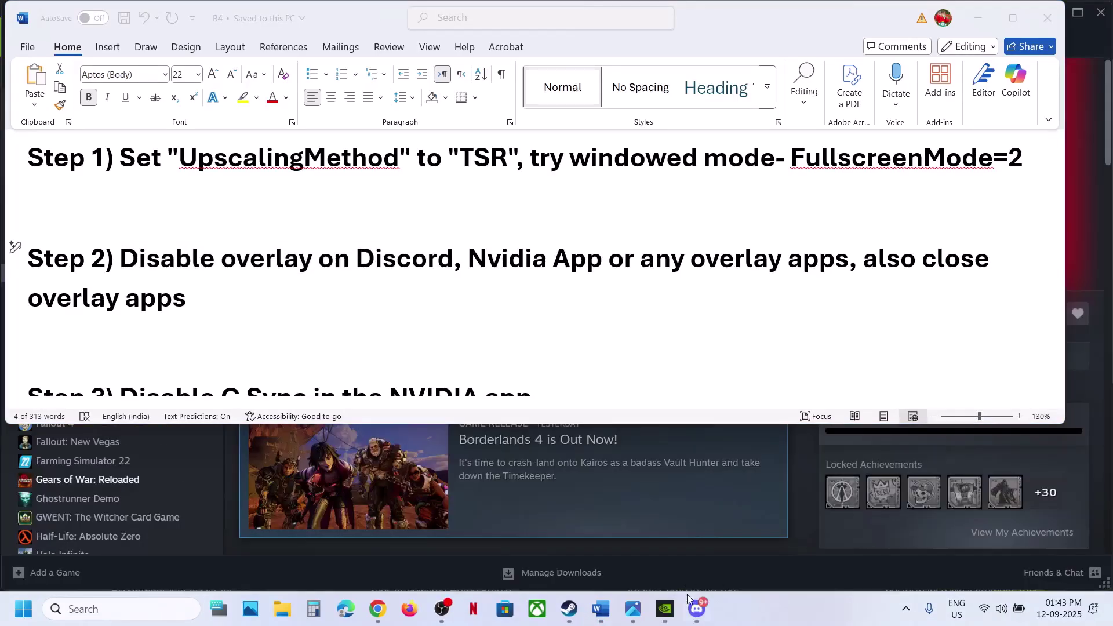
pyautogui.click(696, 606)
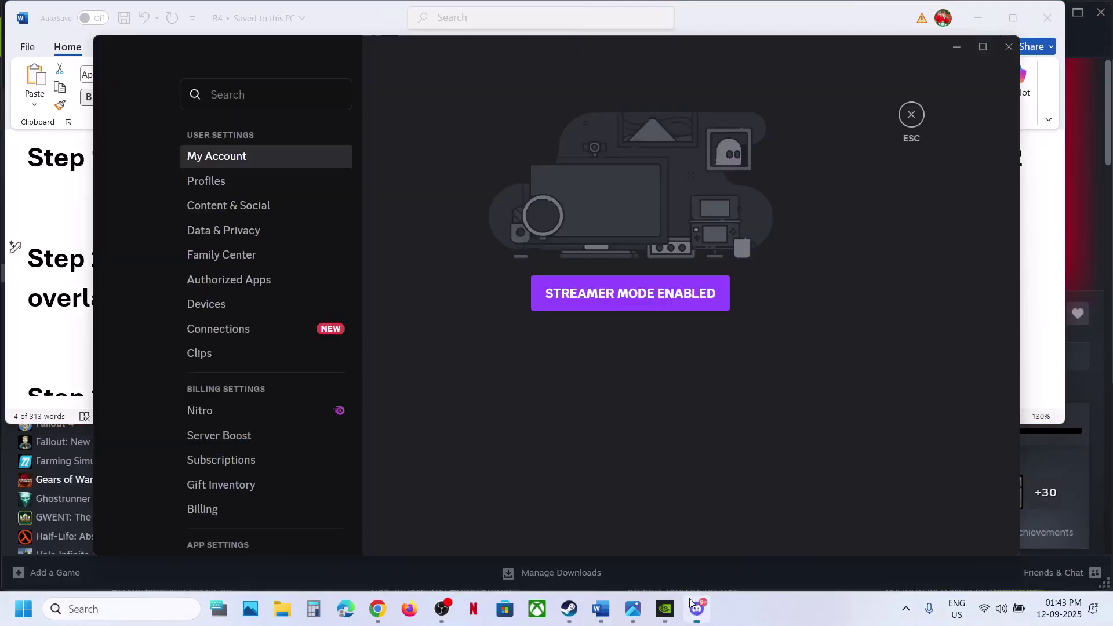
pyautogui.scroll(-5, 311, 388)
pyautogui.scroll(-5, 311, 391)
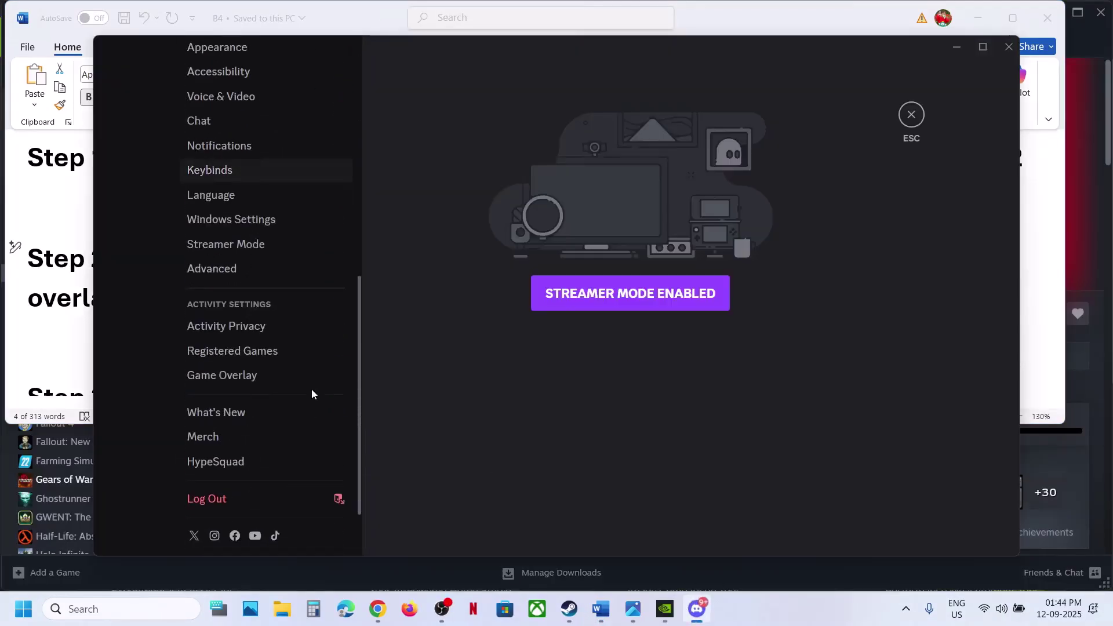
pyautogui.scroll(1, 263, 371)
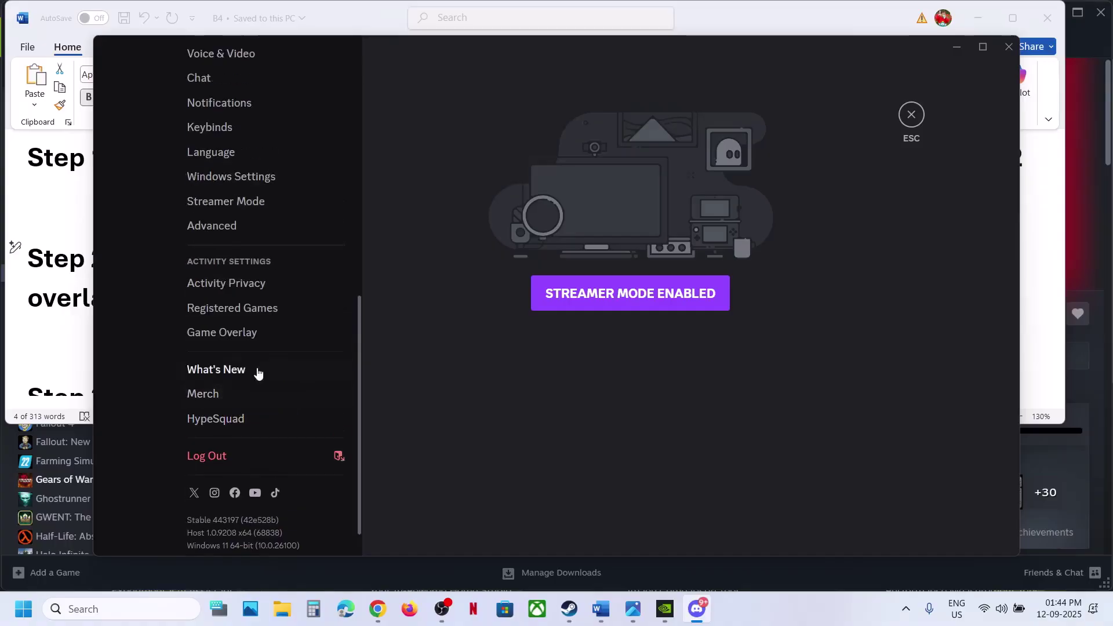
pyautogui.click(234, 332)
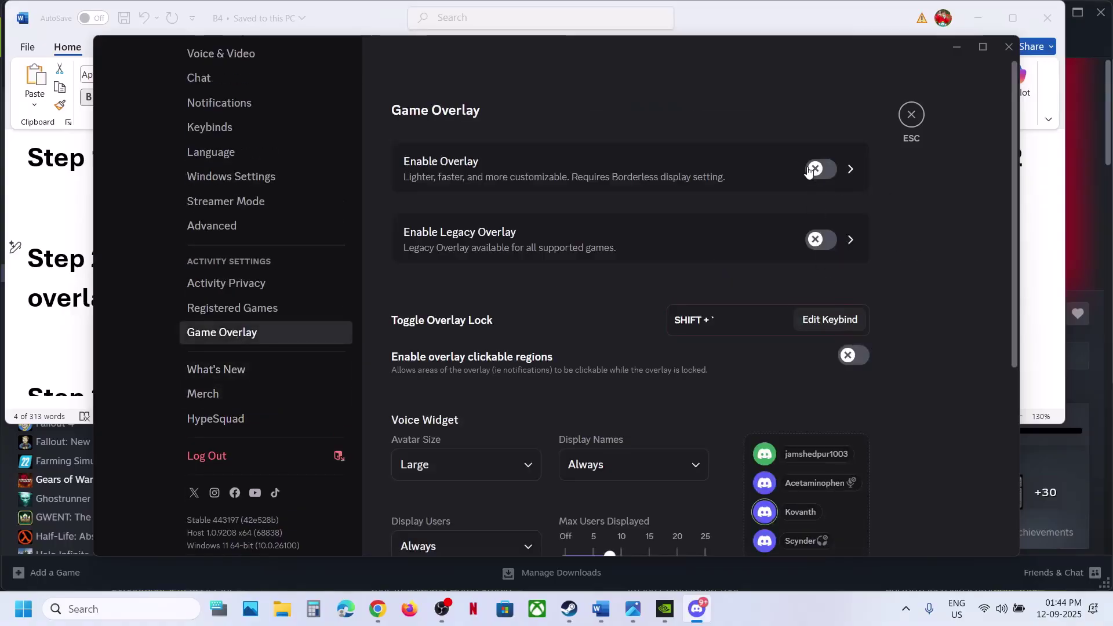
# - Close Discord's settings and quit Discord from the system tray
pyautogui.click(1005, 52)
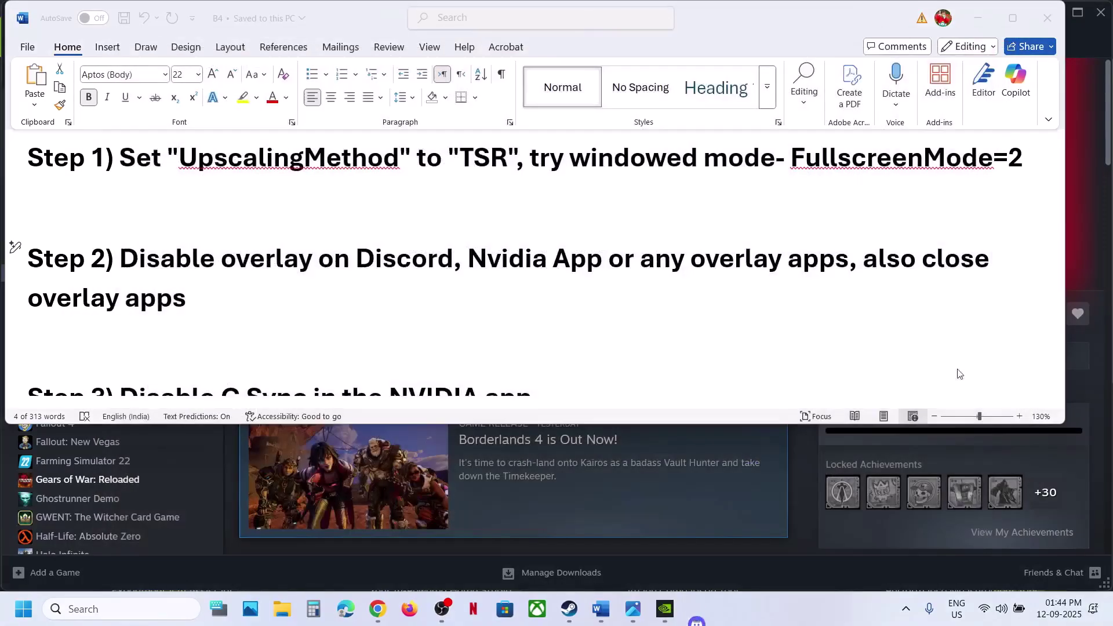
pyautogui.click(906, 609)
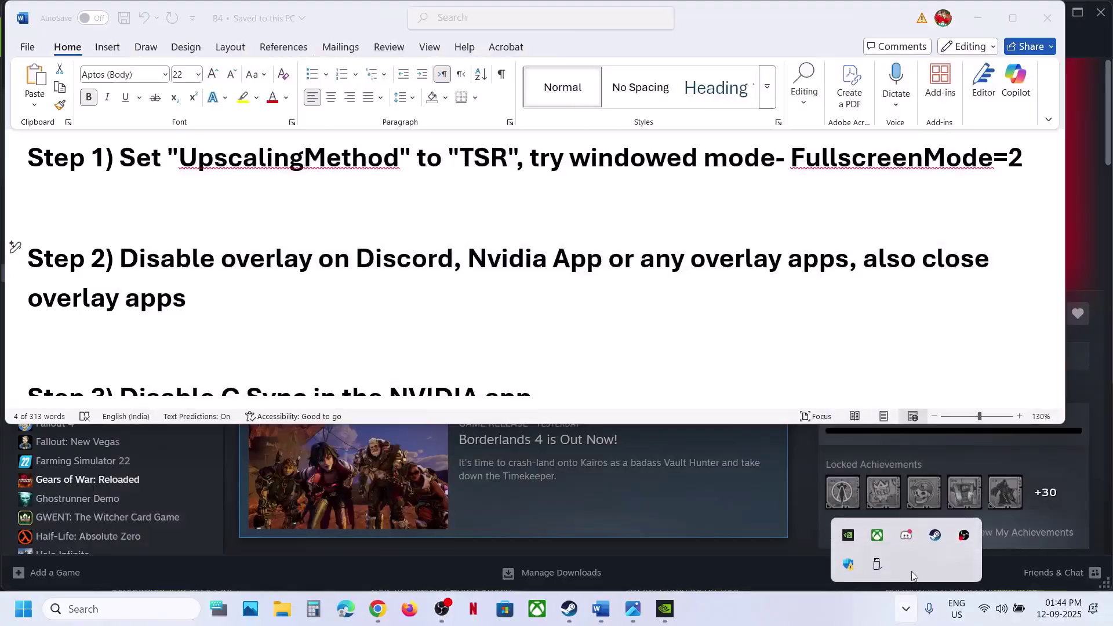
pyautogui.rightClick(905, 541)
pyautogui.click(956, 521)
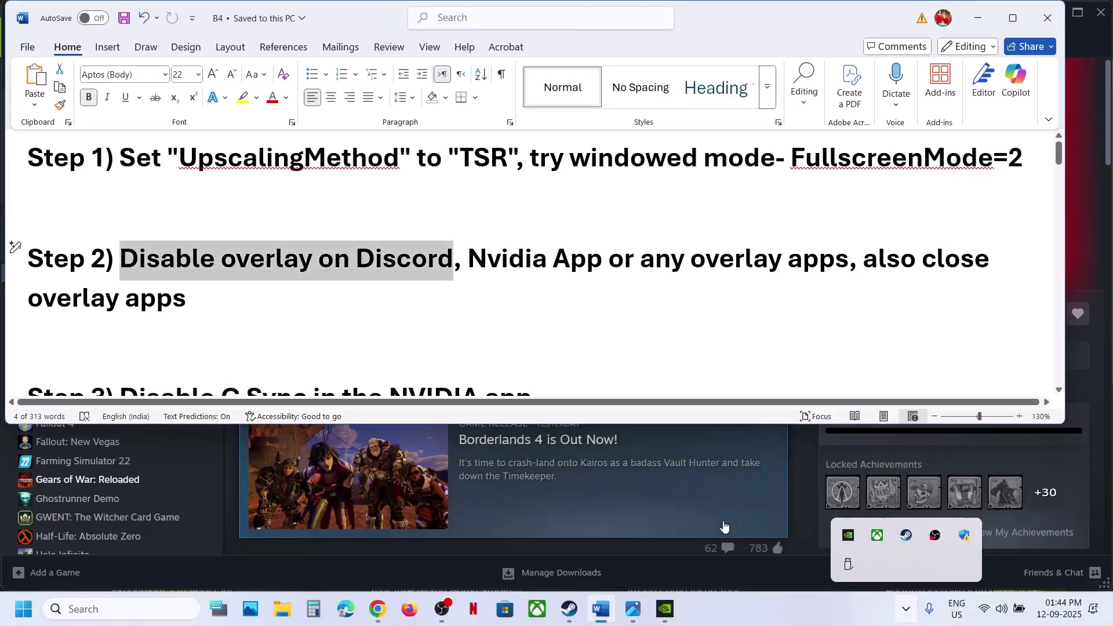
# - Confirm the NVIDIA overlay is off in NVIDIA App settings, then close the app
pyautogui.click(664, 608)
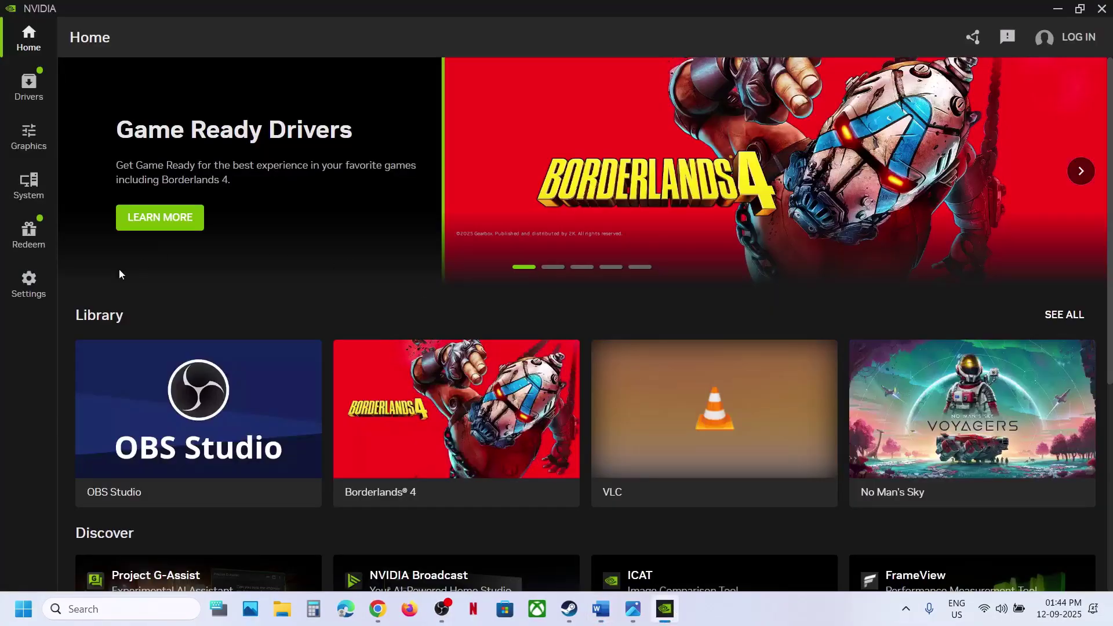
pyautogui.click(28, 287)
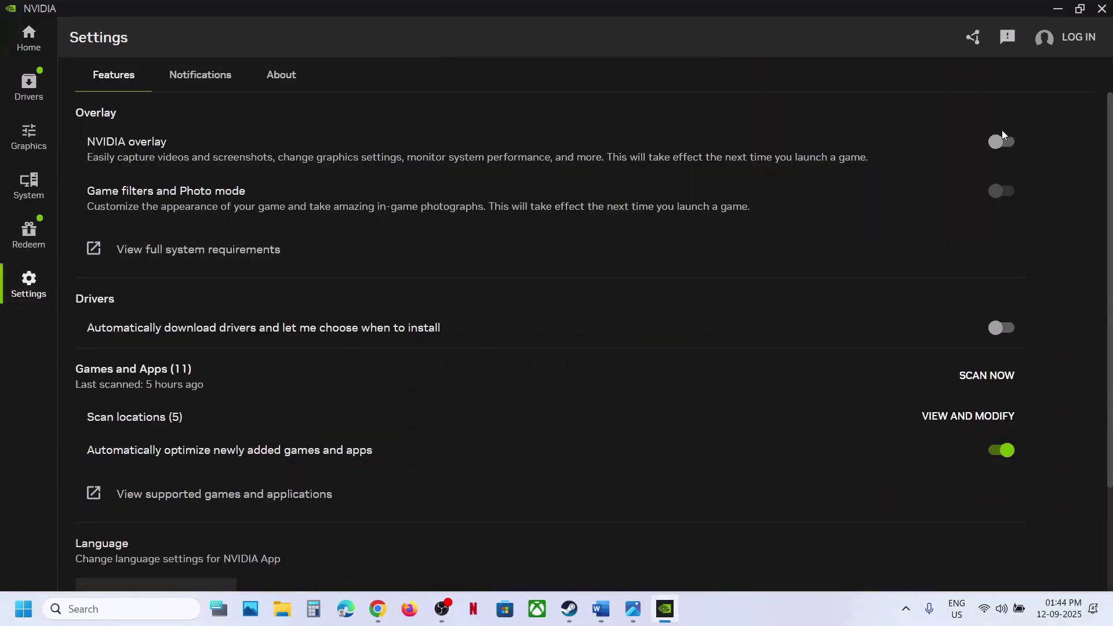
pyautogui.click(1100, 10)
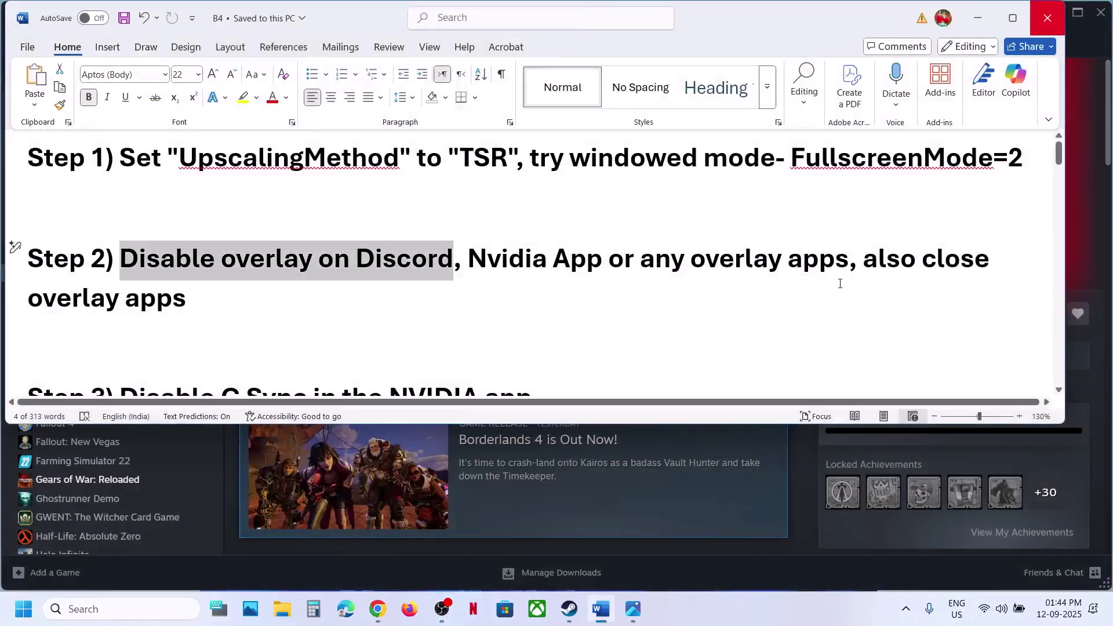
# - Confirm the in-game Steam Overlay is off in Borderlands 4's Steam properties
pyautogui.moveTo(858, 260); pyautogui.dragTo(186, 298)
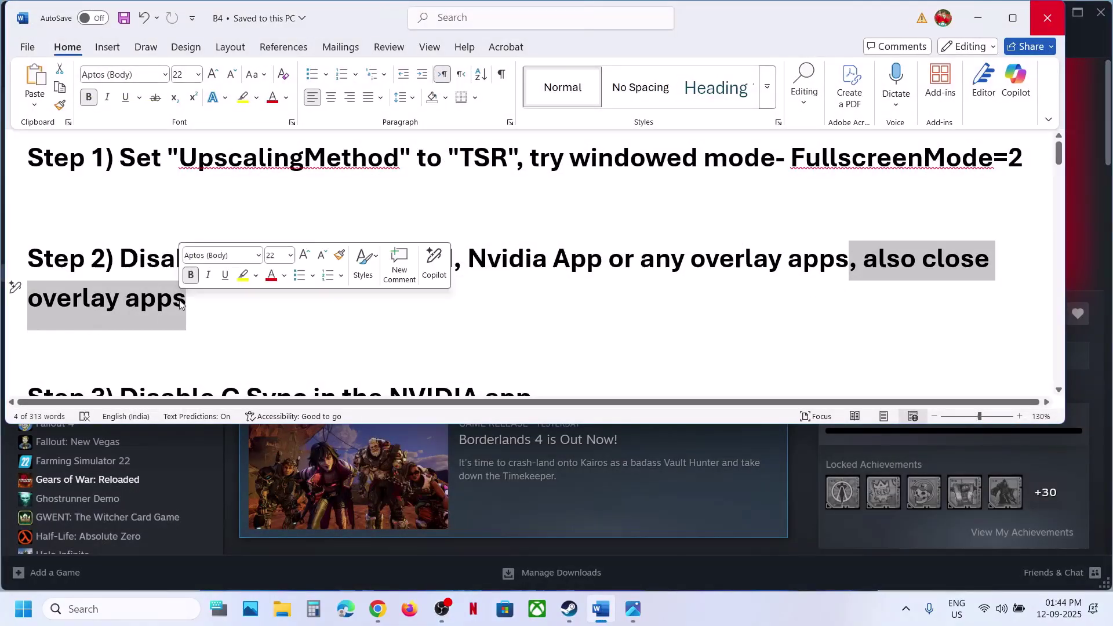
pyautogui.click(715, 599)
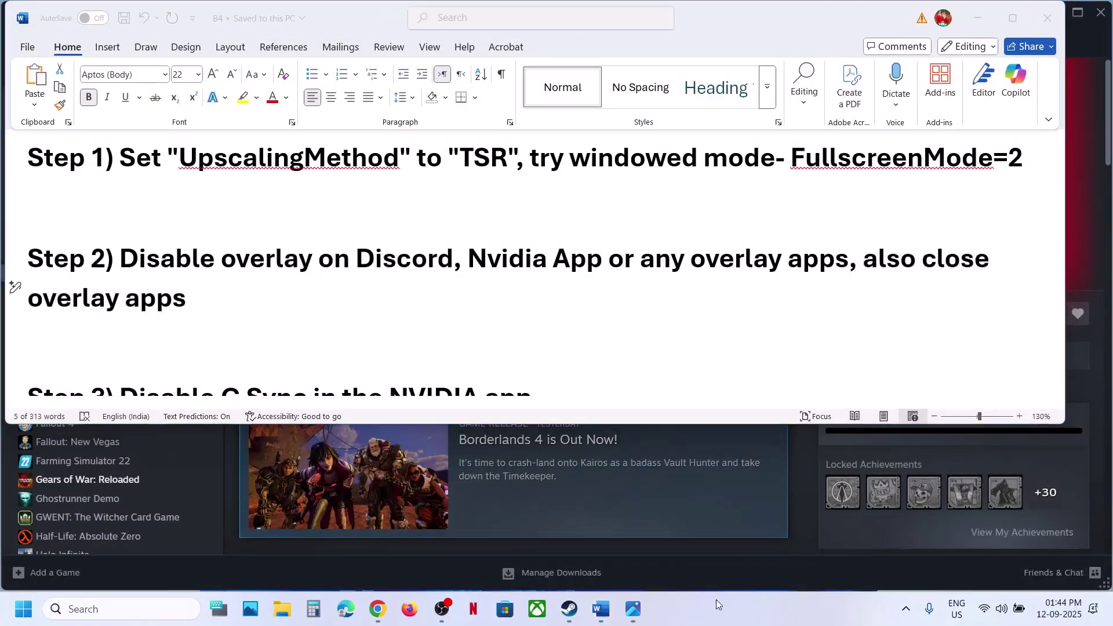
pyautogui.click(547, 554)
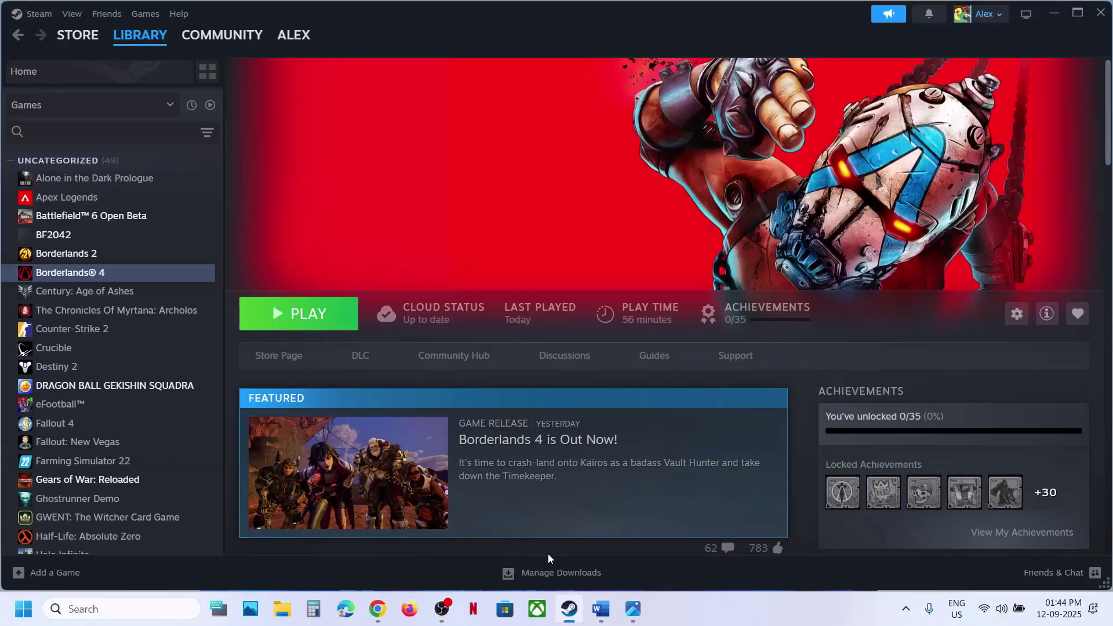
pyautogui.rightClick(82, 277)
pyautogui.click(136, 382)
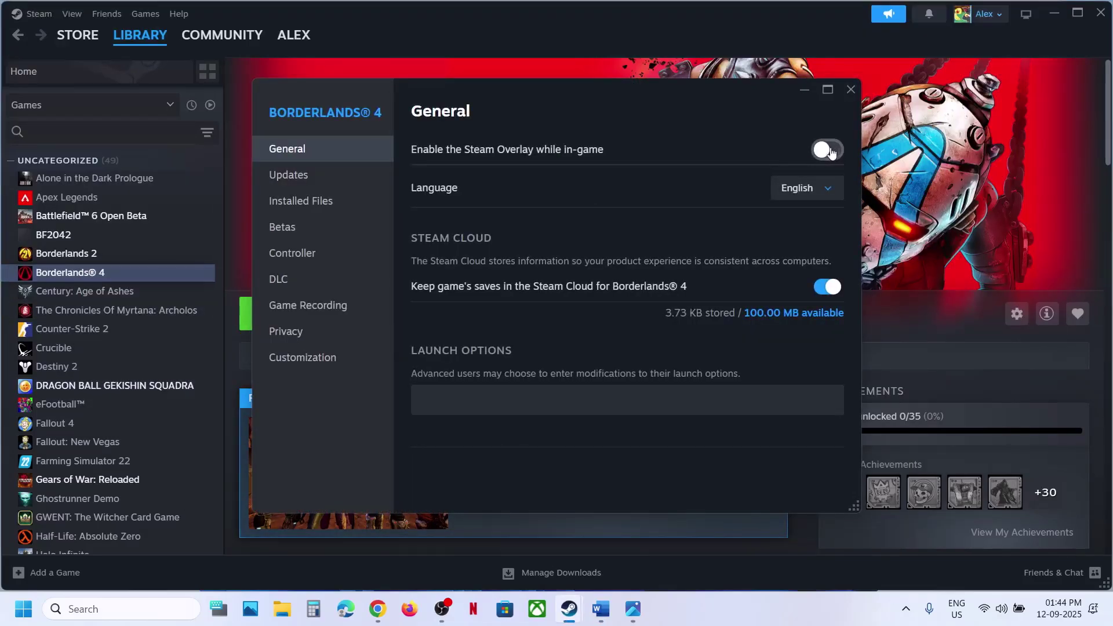
pyautogui.click(850, 89)
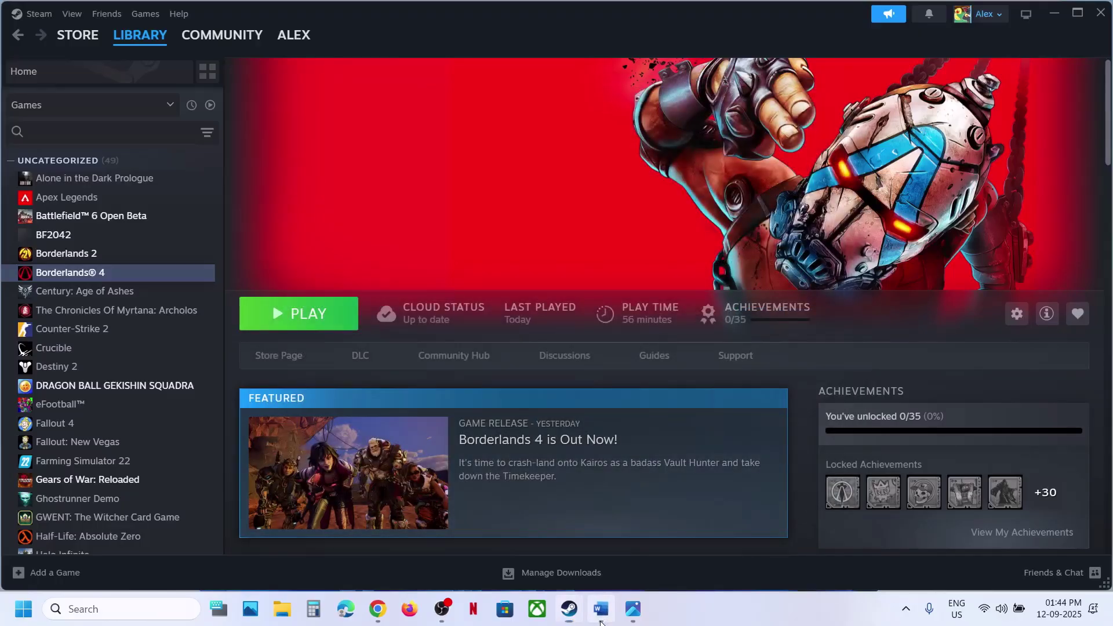
pyautogui.click(600, 608)
# - Review Step 3 on disabling G-Sync alongside the 'turn off g sync' screenshot
pyautogui.scroll(-2, 388, 251)
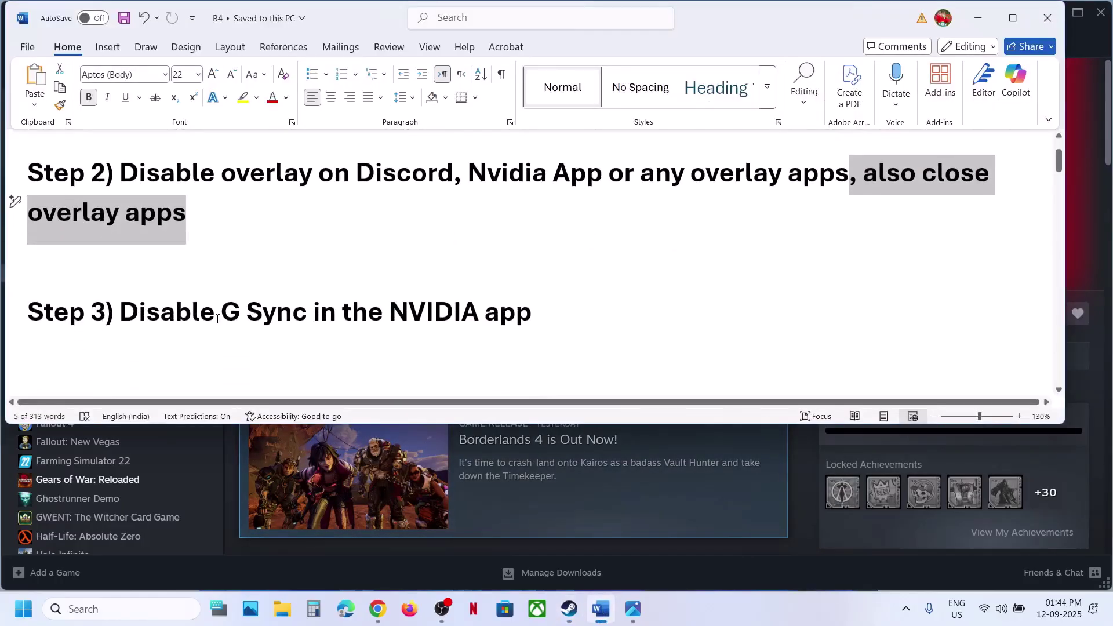
pyautogui.moveTo(218, 320); pyautogui.dragTo(545, 321)
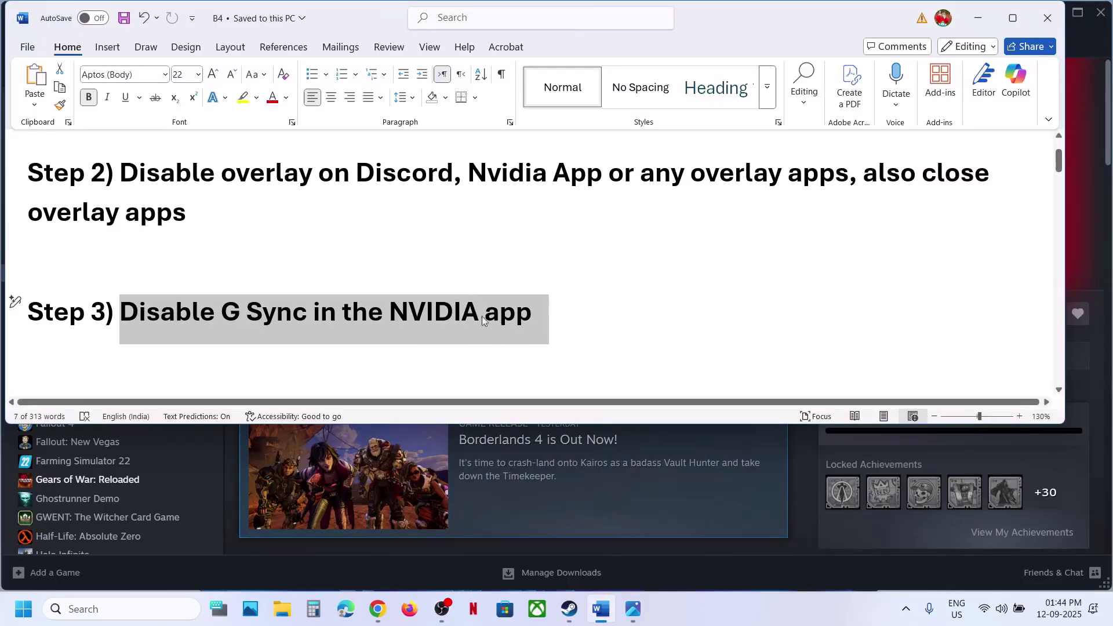
pyautogui.click(497, 323)
pyautogui.click(634, 610)
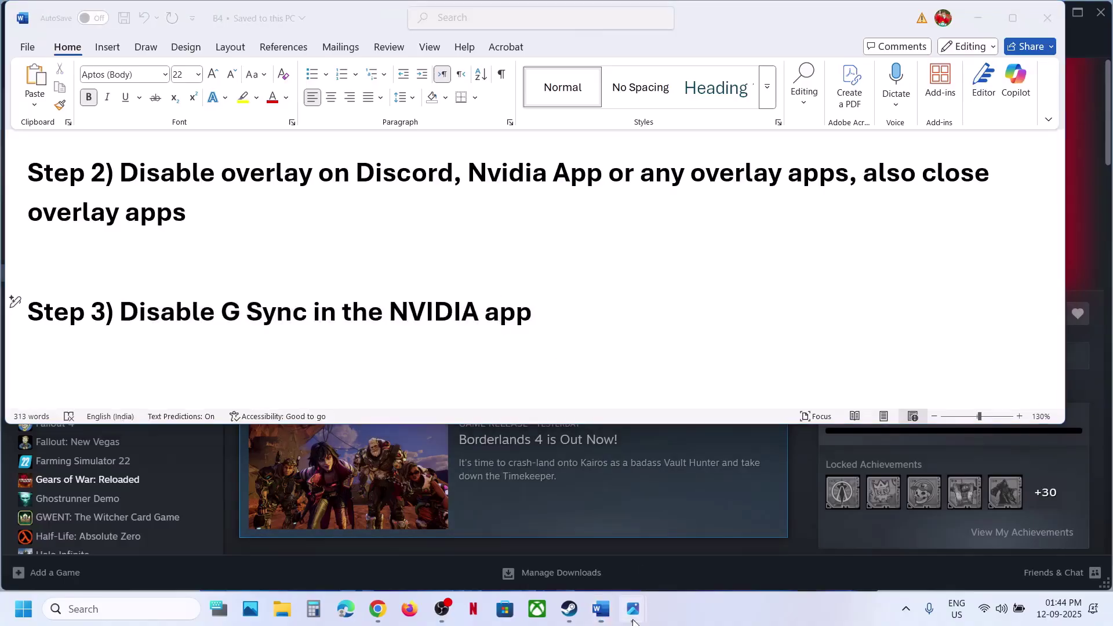
pyautogui.click(574, 541)
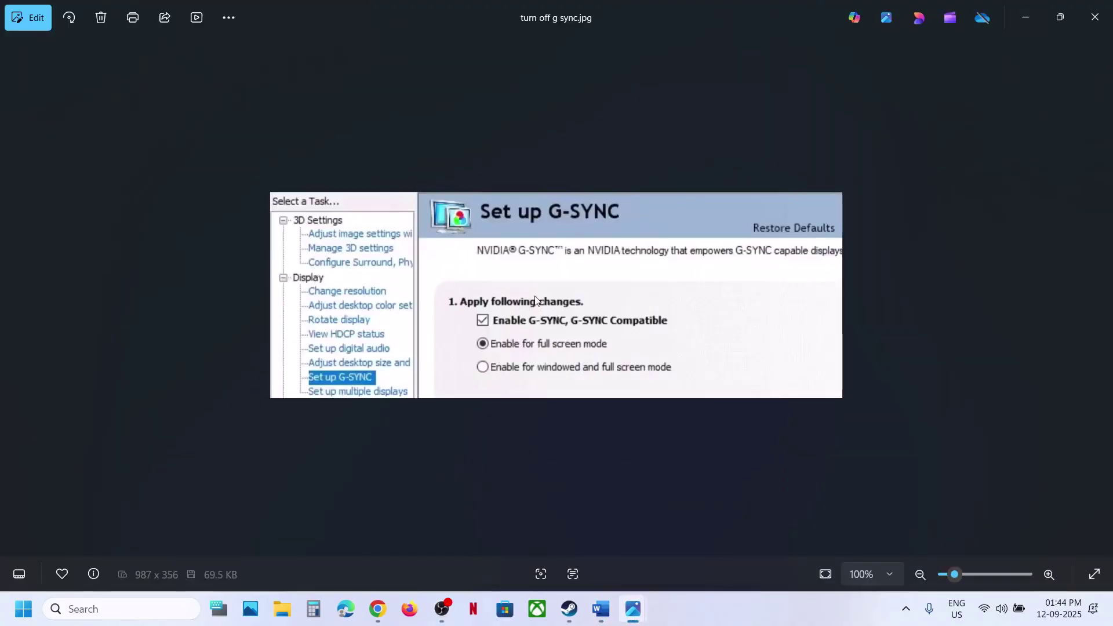
pyautogui.scroll(5, 535, 296)
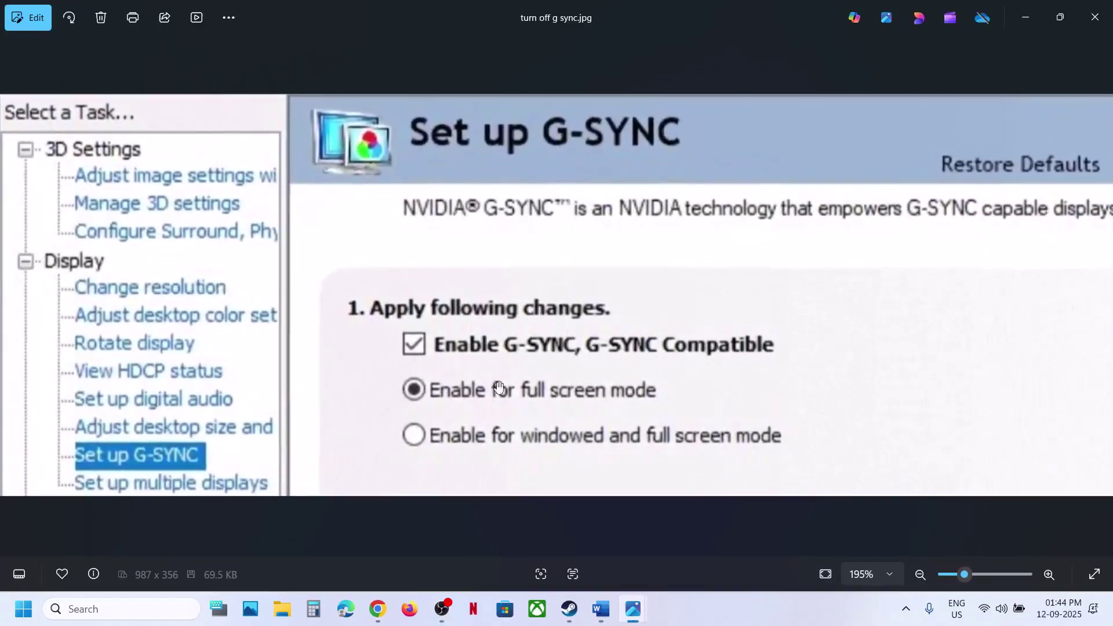
pyautogui.click(1022, 22)
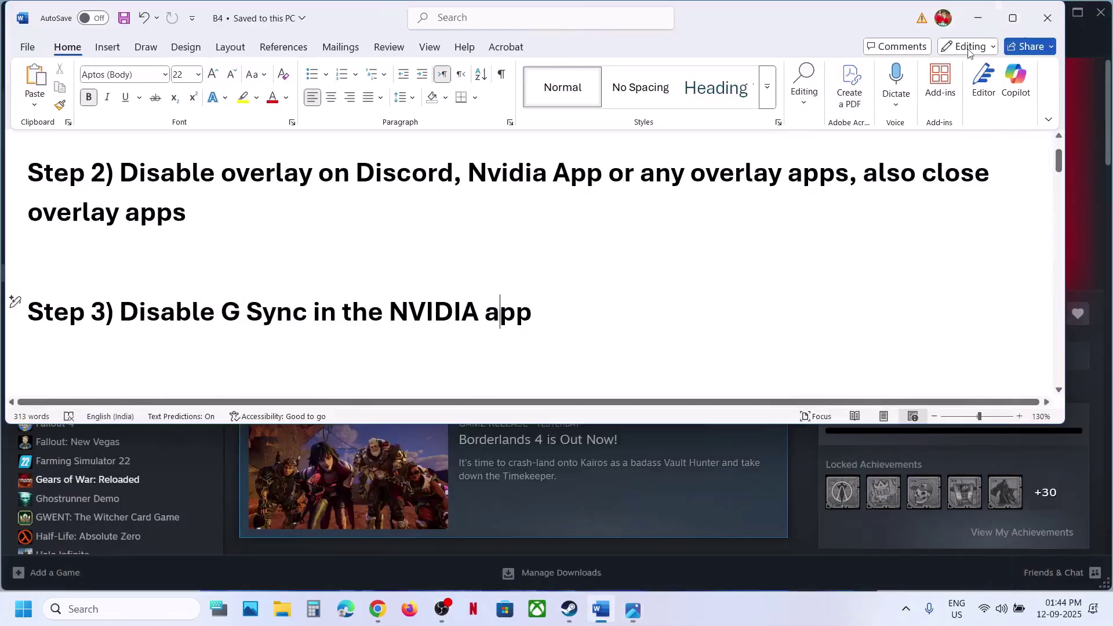
# - Scroll to Step 4 and highlight its instruction to link Steam to SHiFT
pyautogui.scroll(-4, 391, 326)
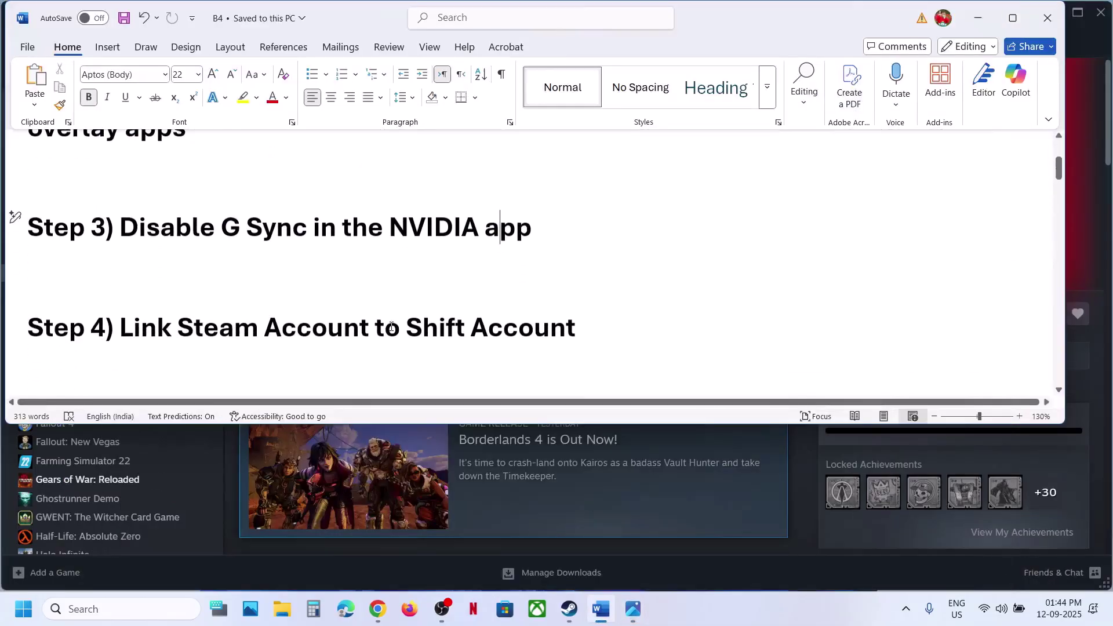
pyautogui.scroll(1, 392, 326)
pyautogui.moveTo(265, 304); pyautogui.dragTo(605, 293)
pyautogui.click(377, 607)
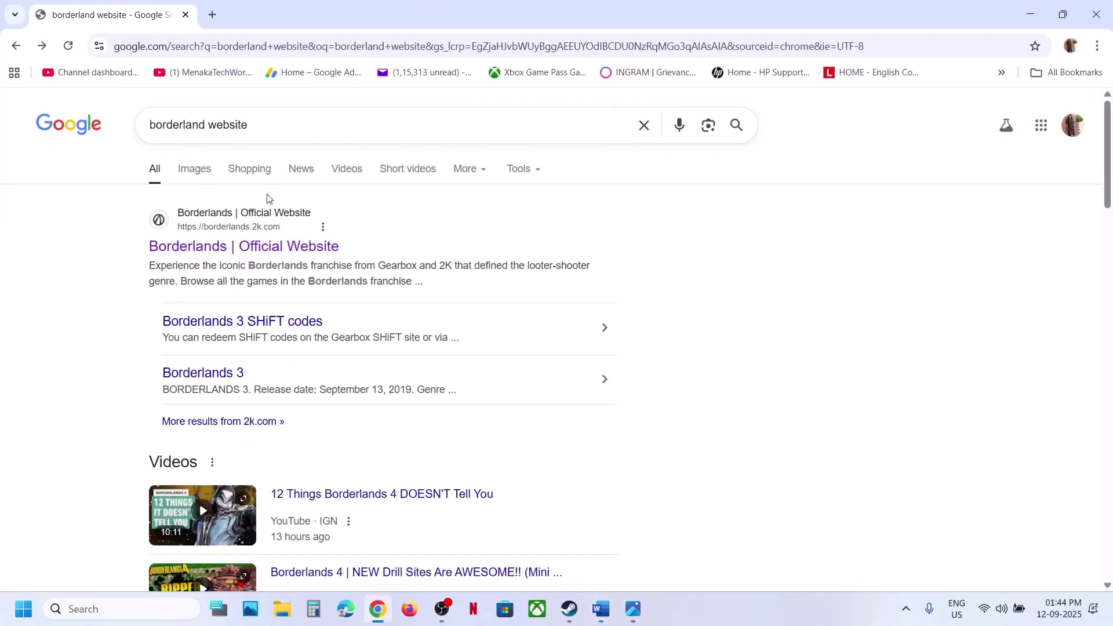
# - Navigate from the official Borderlands site's menu to the SHiFT sign-in page
pyautogui.click(231, 247)
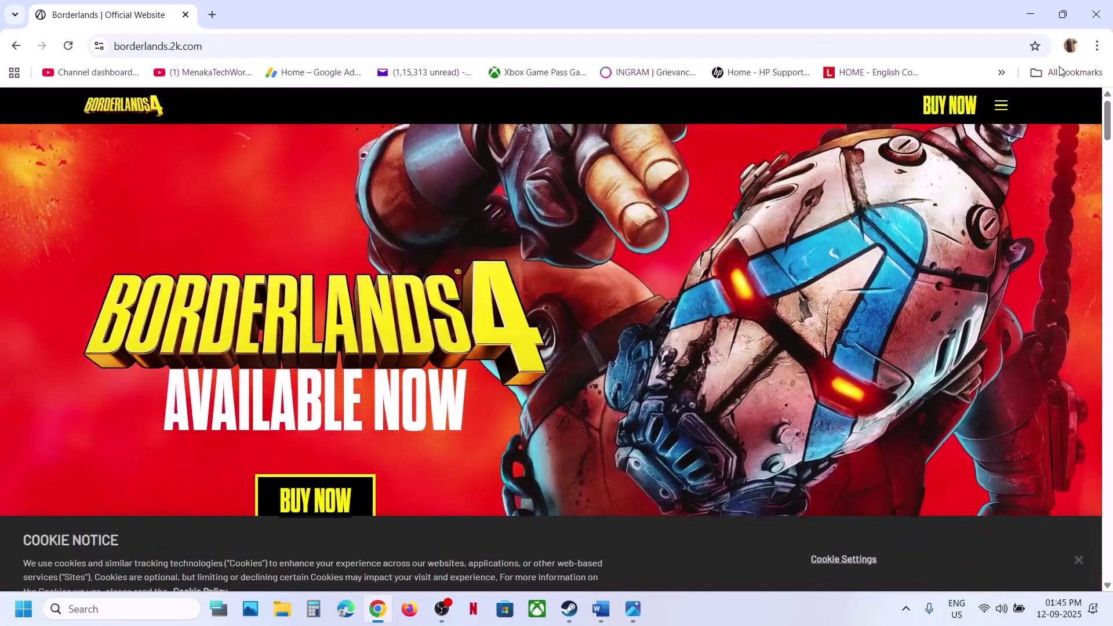
pyautogui.click(1003, 106)
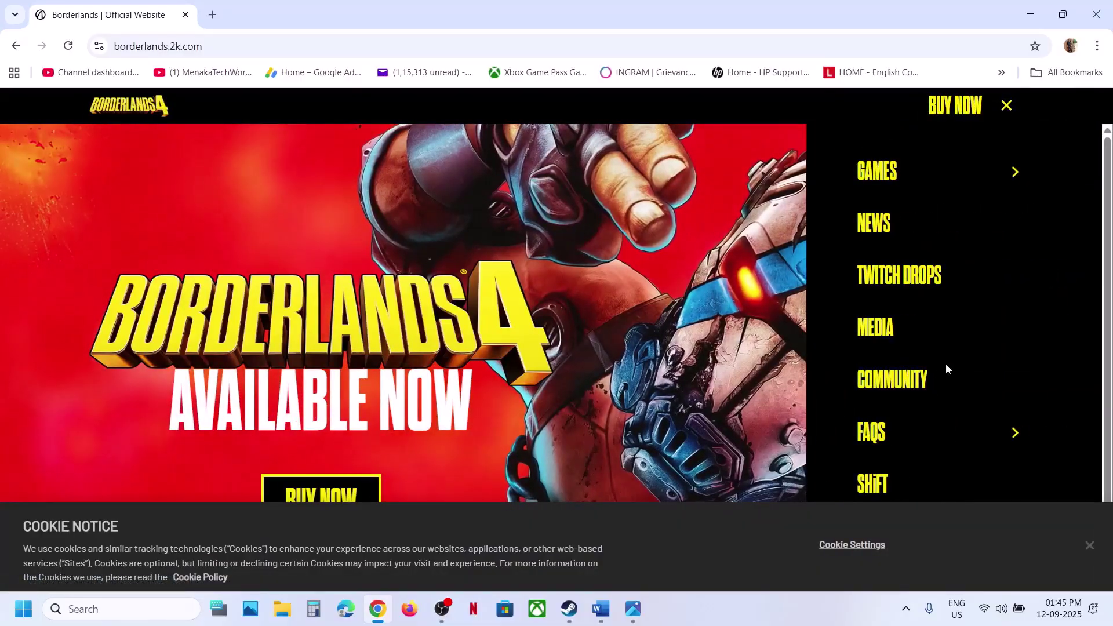
pyautogui.scroll(-1, 927, 383)
pyautogui.click(872, 423)
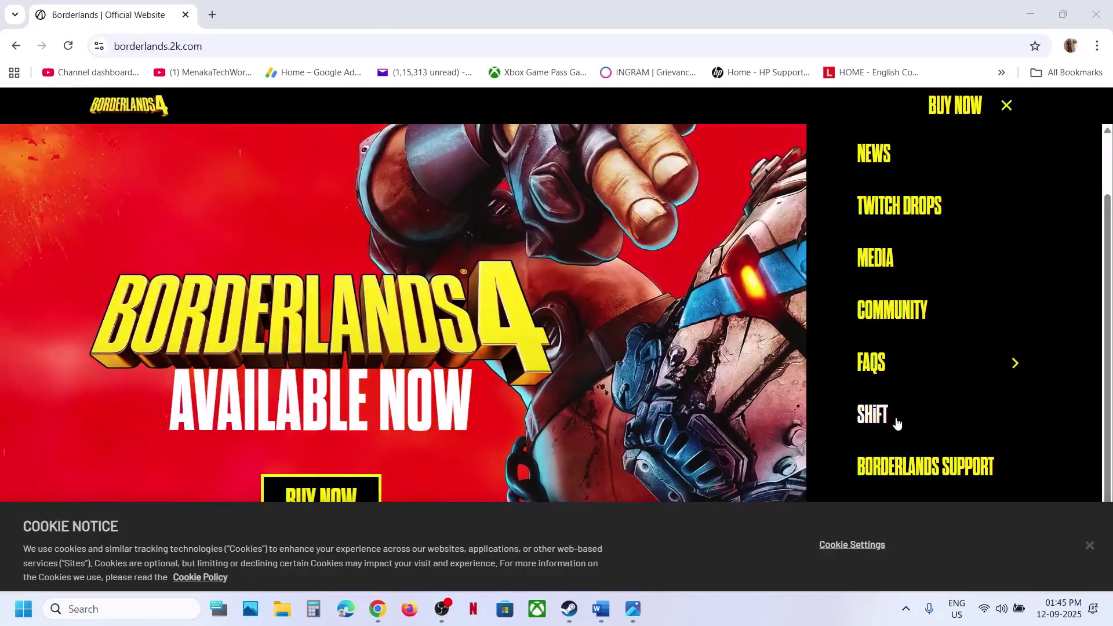
pyautogui.click(875, 422)
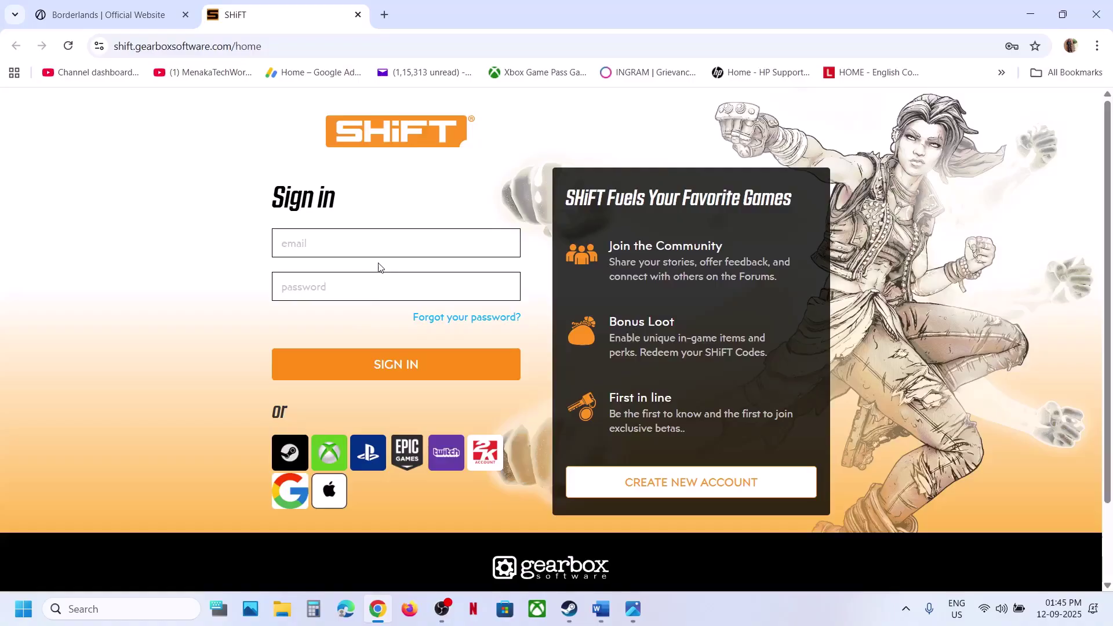
# - Sign in to SHiFT through Steam and approve the sign-in
pyautogui.click(295, 454)
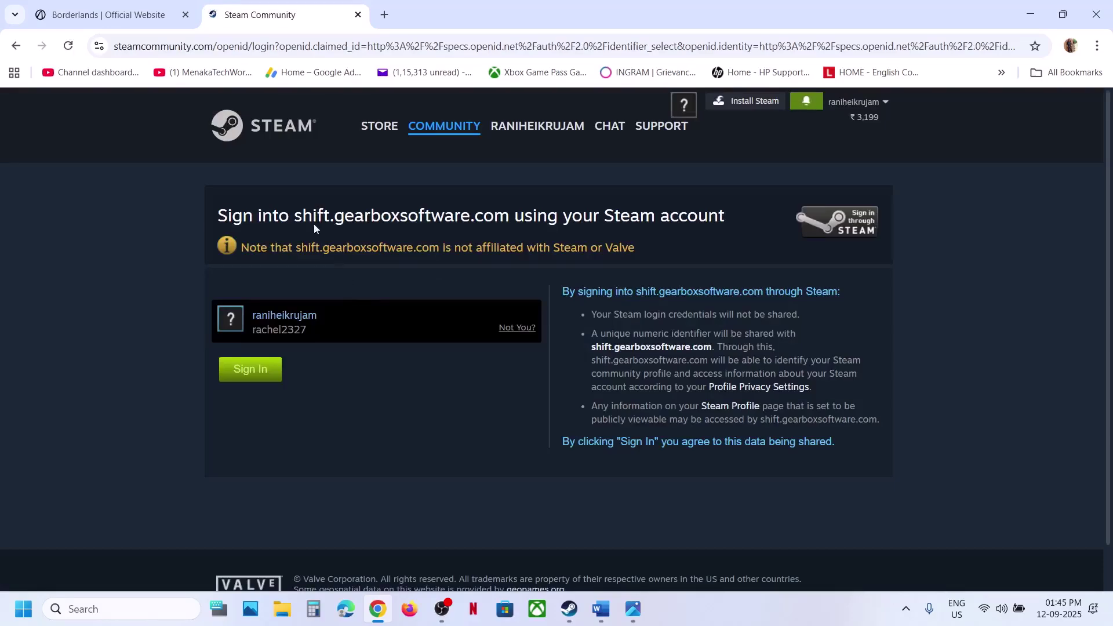
pyautogui.moveTo(232, 217); pyautogui.dragTo(815, 463)
pyautogui.click(343, 393)
pyautogui.click(249, 371)
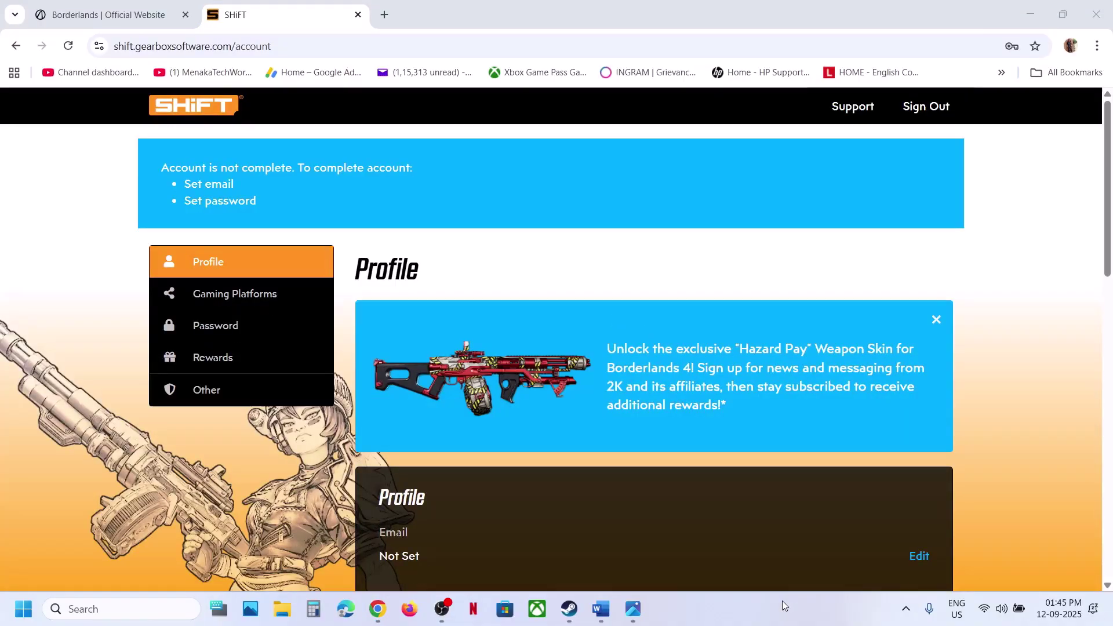
# - Confirm Steam shows as LINKED under Gaming Platforms, then return to the Word guide
pyautogui.click(231, 291)
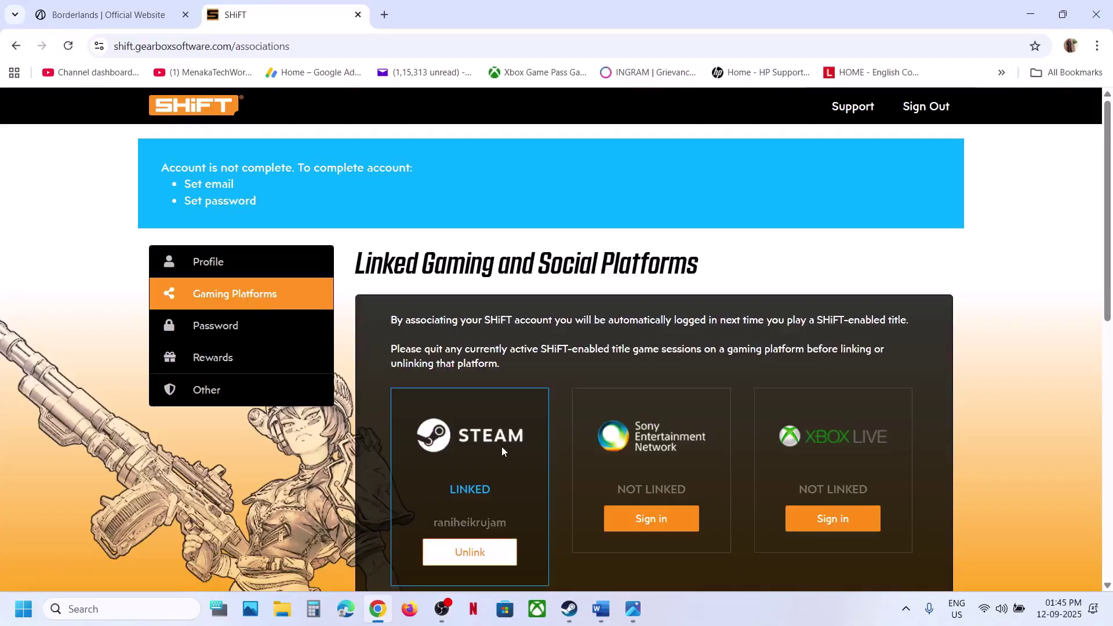
pyautogui.scroll(-1, 502, 446)
pyautogui.click(569, 609)
pyautogui.click(608, 564)
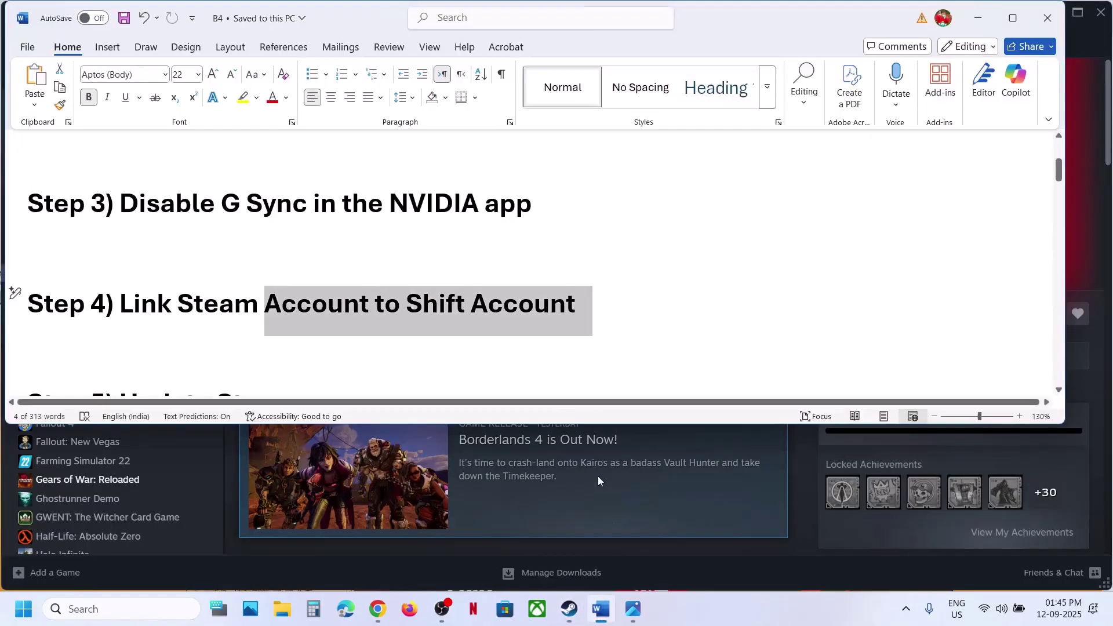
# - Highlight the guide's Update Steam step and check for Steam client updates
pyautogui.scroll(-2, 350, 283)
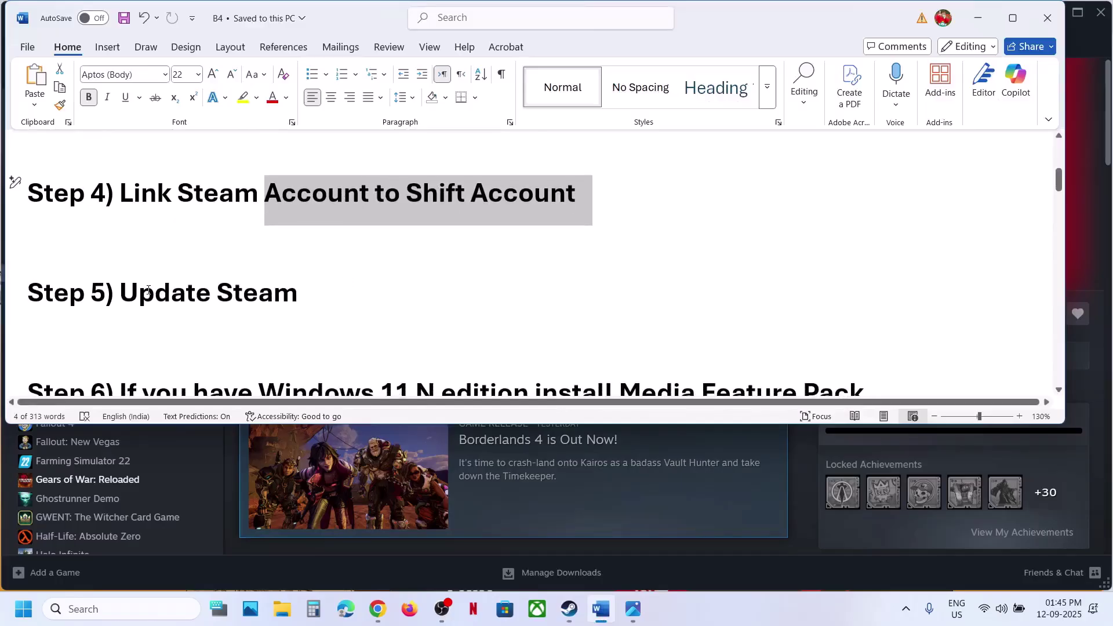
pyautogui.moveTo(149, 290); pyautogui.dragTo(313, 293)
pyautogui.click(788, 561)
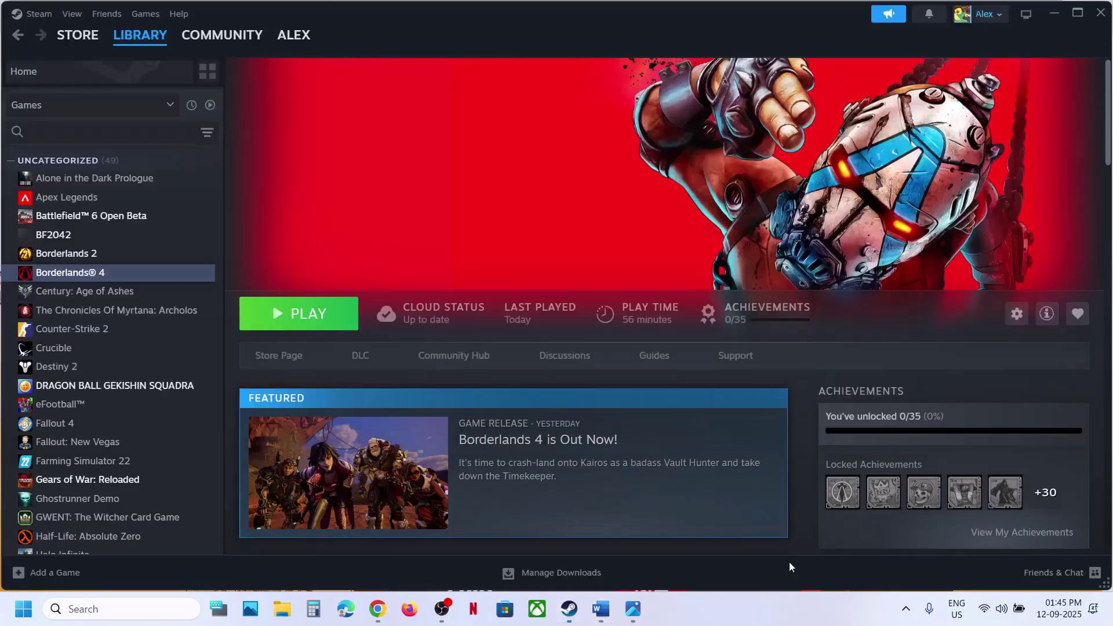
pyautogui.click(36, 16)
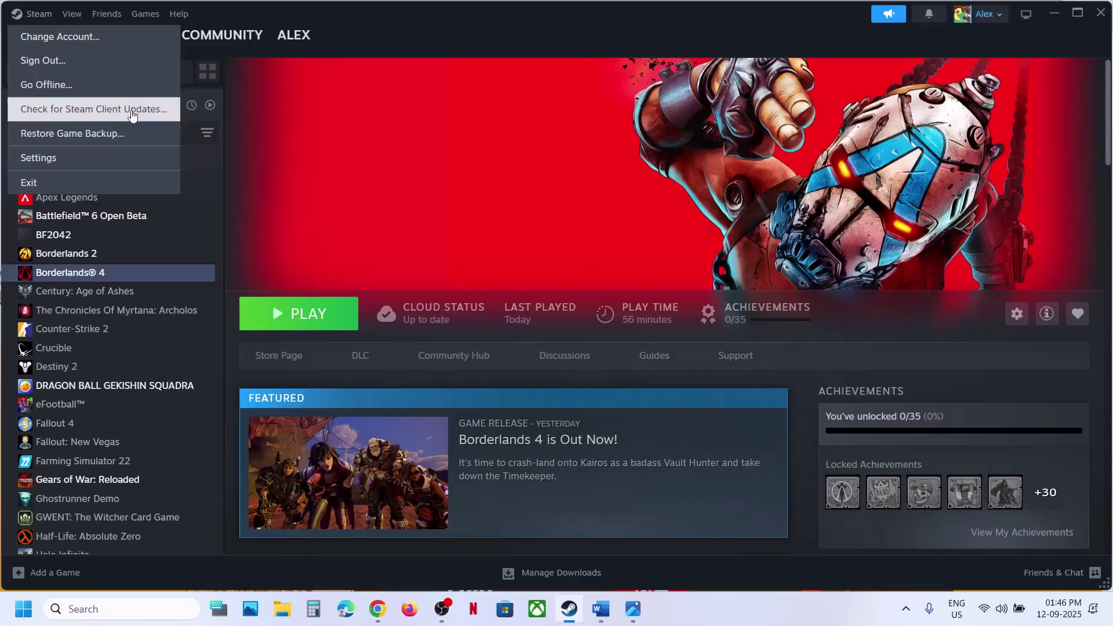
pyautogui.click(600, 609)
# - Scroll the guide to Step 6 about the Media Feature Pack and highlight its heading
pyautogui.scroll(-2, 375, 290)
pyautogui.scroll(-1, 375, 289)
pyautogui.moveTo(160, 298); pyautogui.dragTo(808, 298)
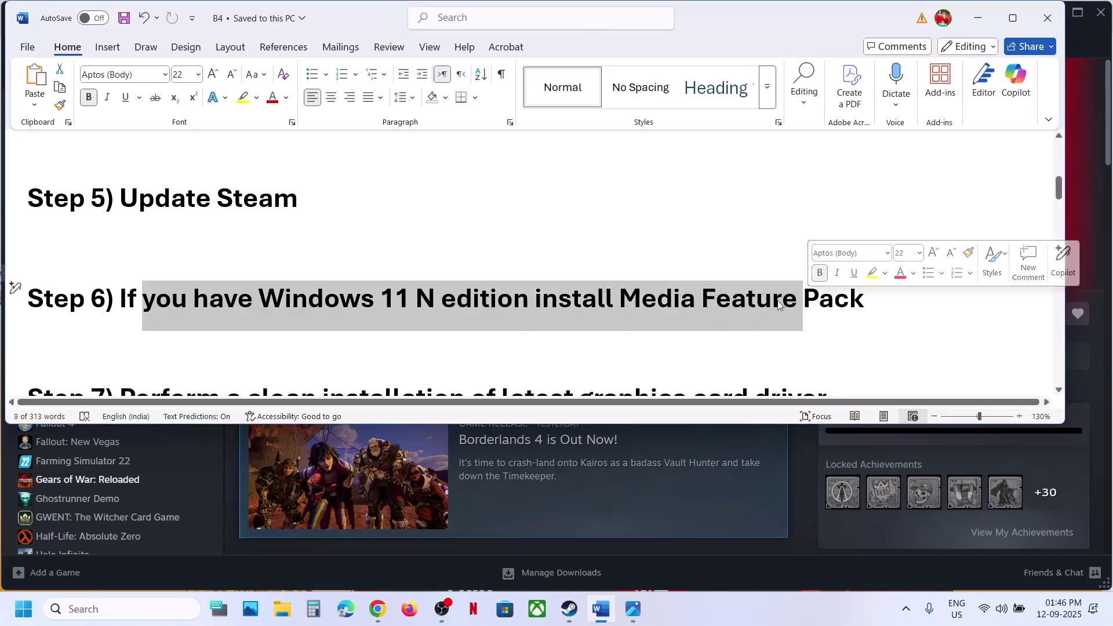
# - Highlight 'Windows 11 N' in the Step 6 heading and open Windows Settings with Win+I
pyautogui.click(377, 315)
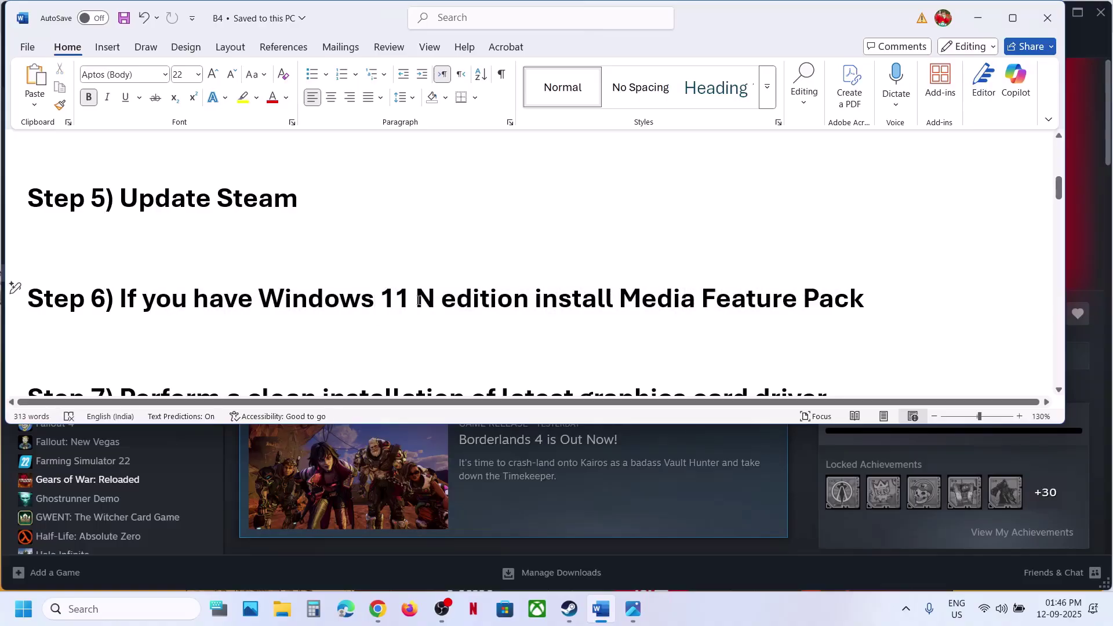
pyautogui.moveTo(434, 299); pyautogui.dragTo(310, 298)
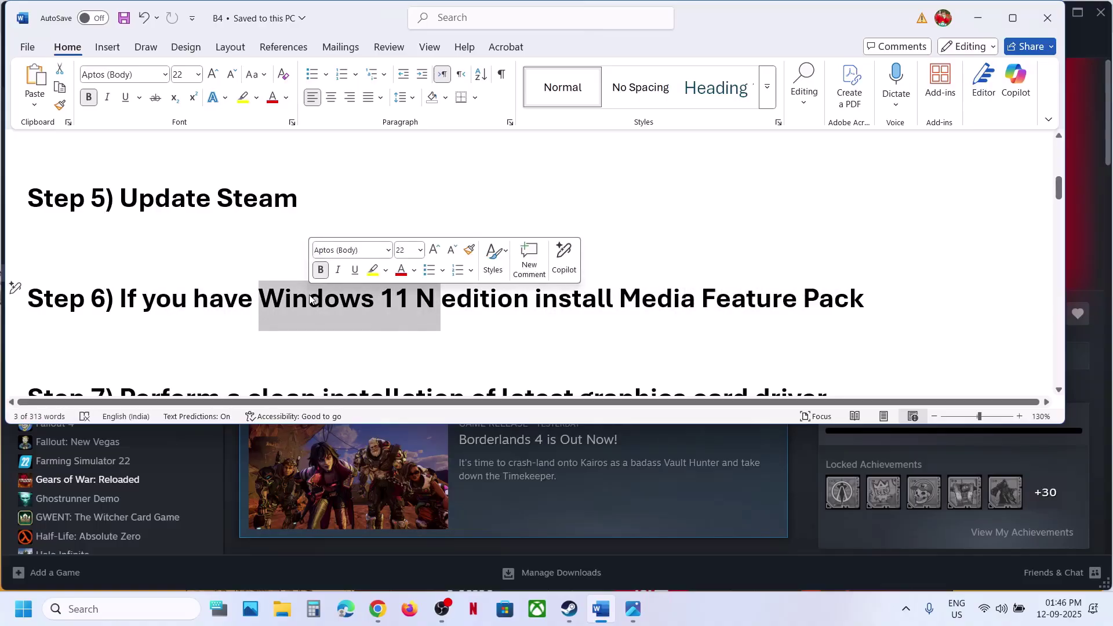
pyautogui.press('super+i')
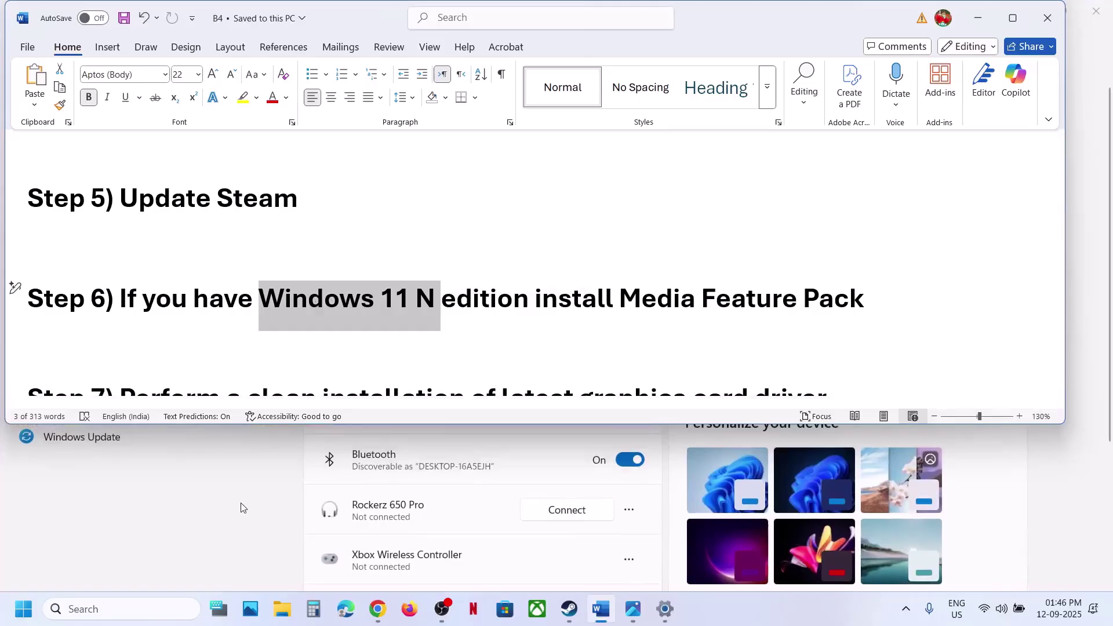
pyautogui.click(242, 508)
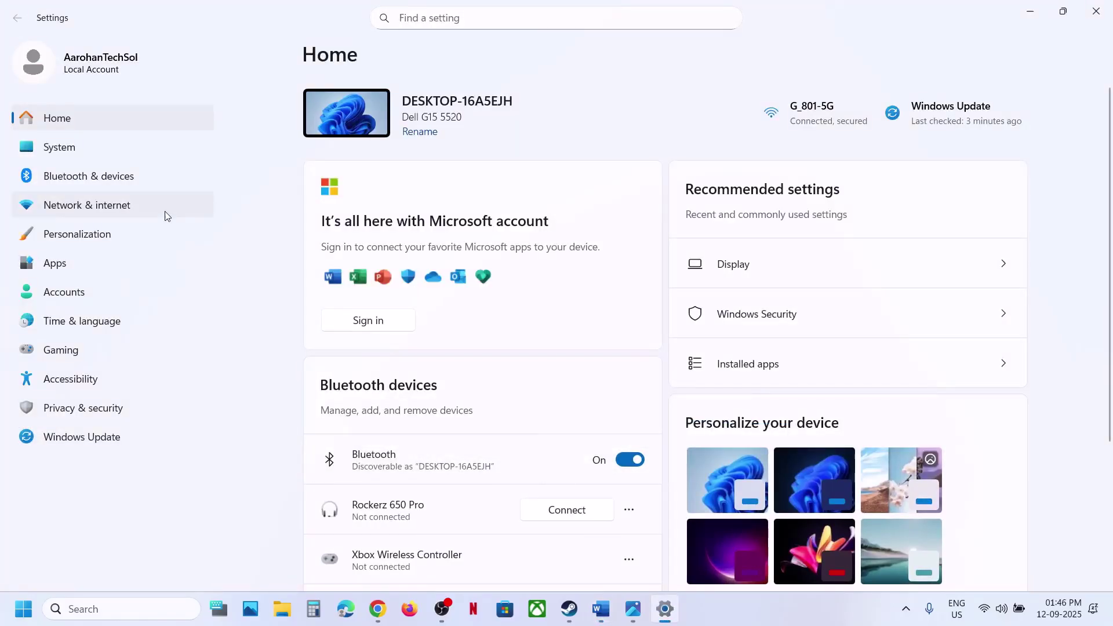
# - Browse System > Troubleshoot > Other troubleshooters, then go back to System
pyautogui.click(81, 156)
pyautogui.scroll(-6, 440, 380)
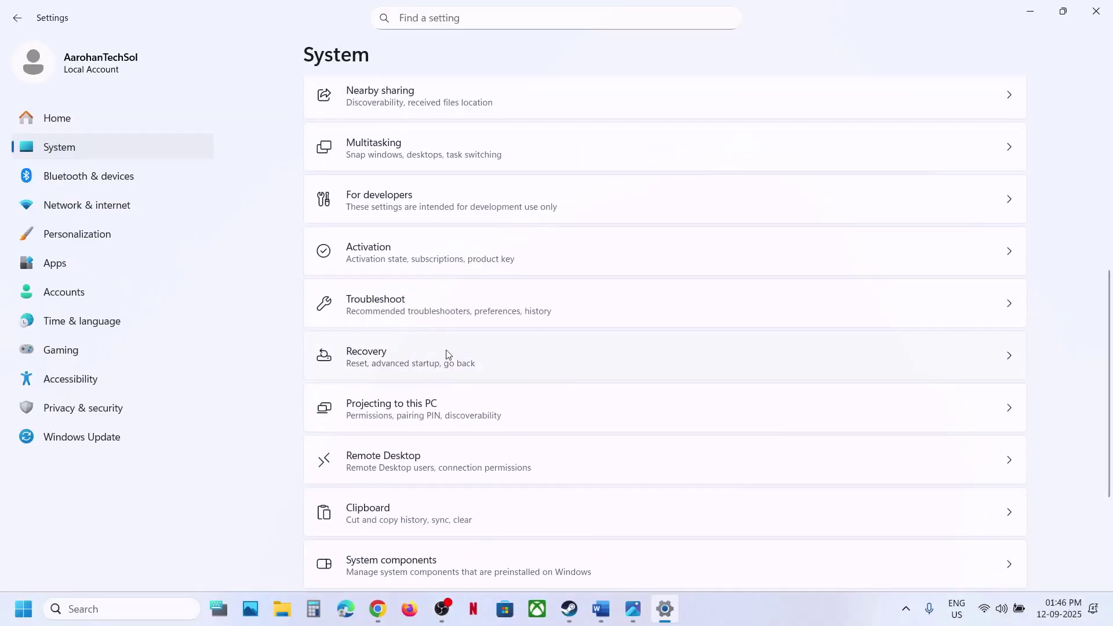
pyautogui.click(411, 306)
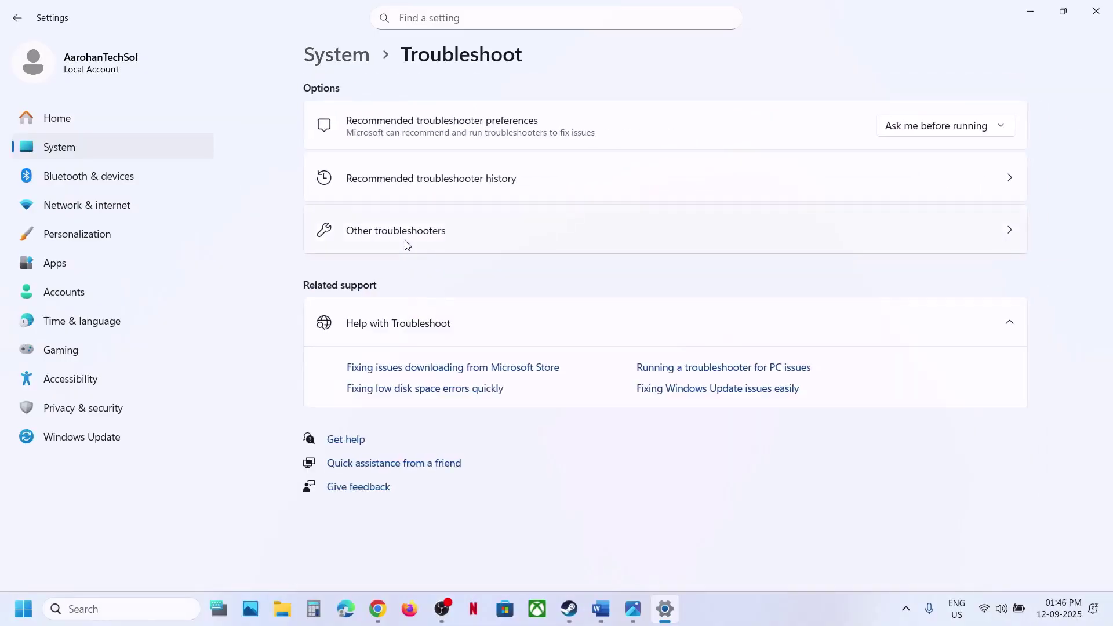
pyautogui.click(403, 243)
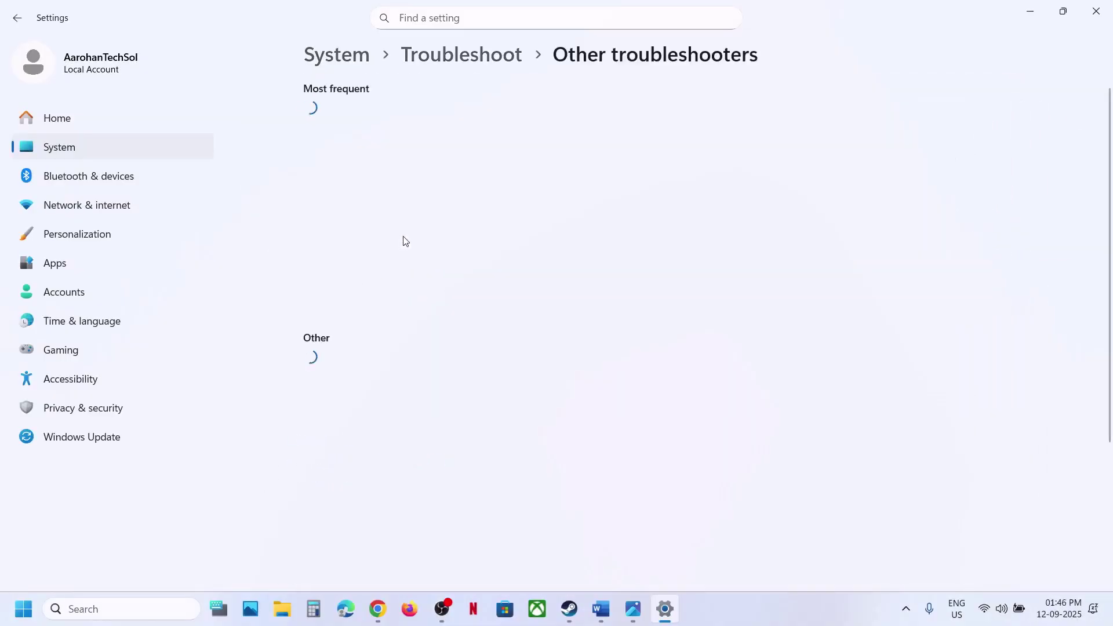
pyautogui.click(348, 64)
# - Search settings for 'optional' and open Optional features' View features window
pyautogui.scroll(-5, 404, 382)
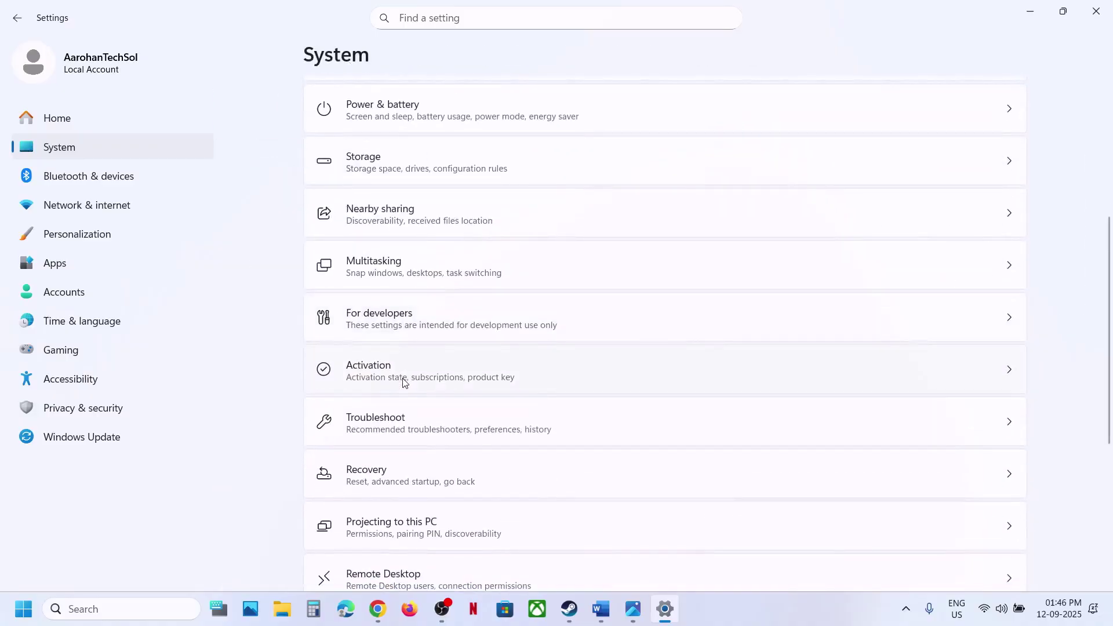
pyautogui.scroll(-2, 397, 298)
pyautogui.click(467, 19)
pyautogui.write('optional')
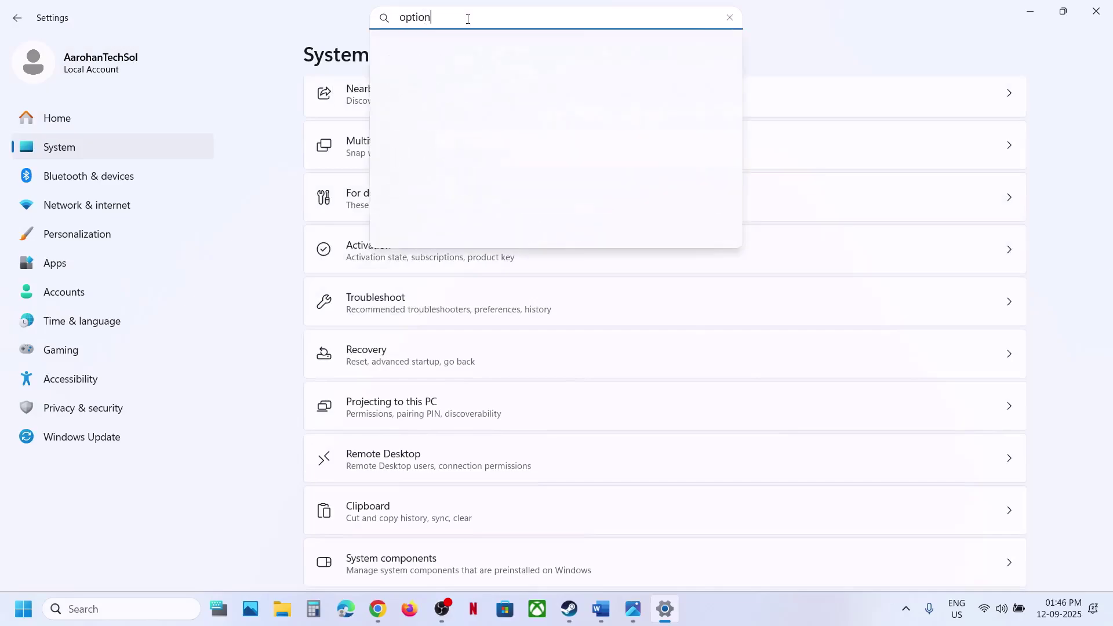
pyautogui.click(475, 60)
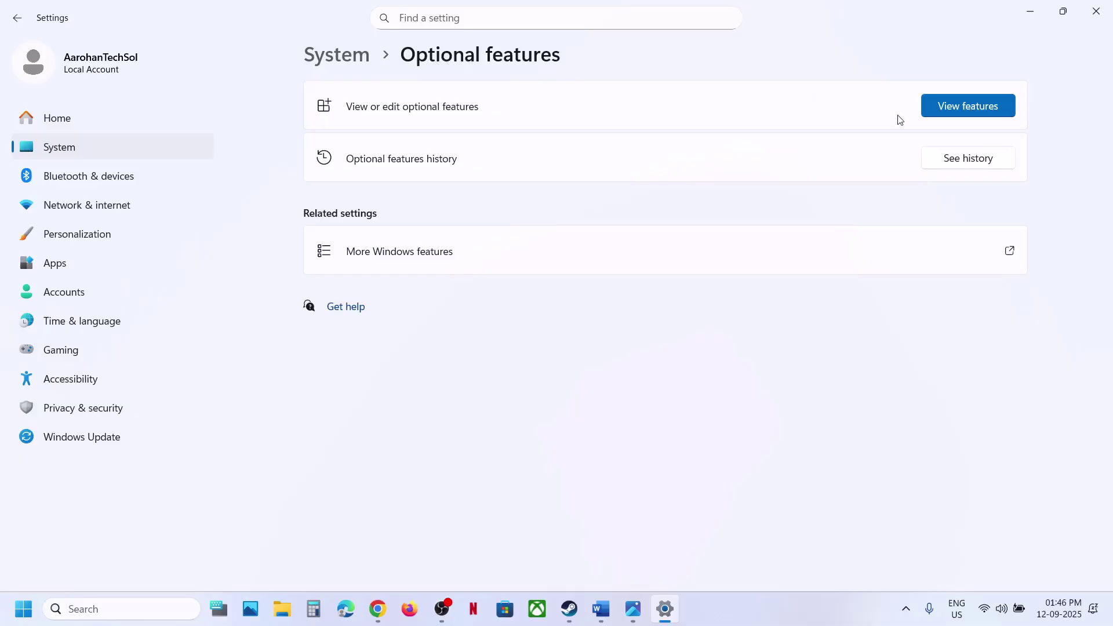
pyautogui.click(937, 107)
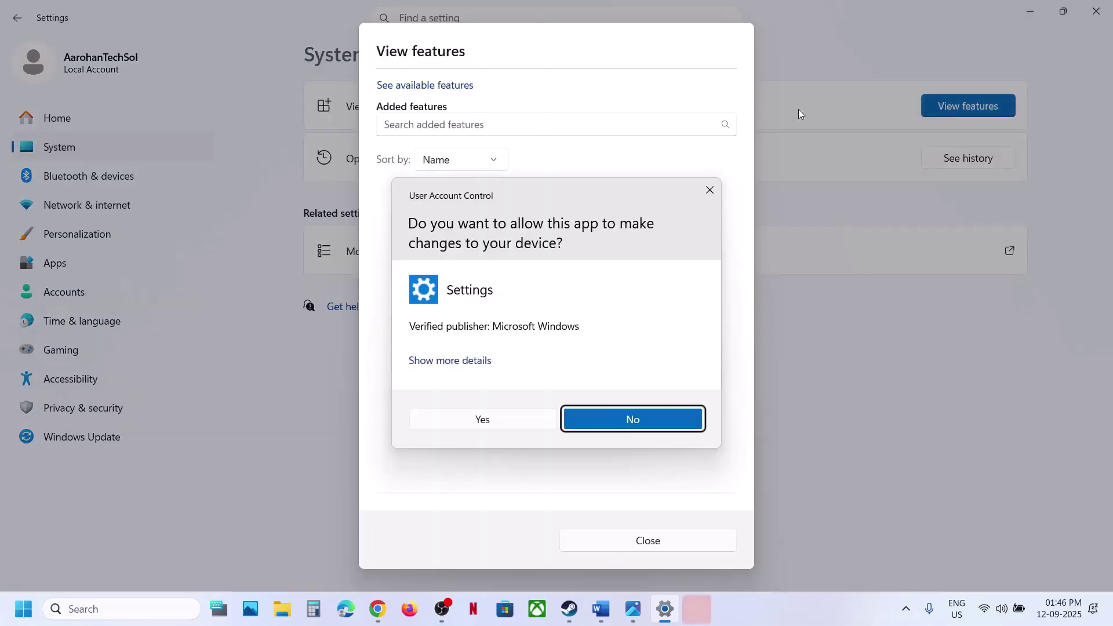
# - Approve the UAC prompt, search added features for 'medi', find nothing, and return to Word
pyautogui.click(465, 421)
pyautogui.click(436, 127)
pyautogui.write('media feature pack')
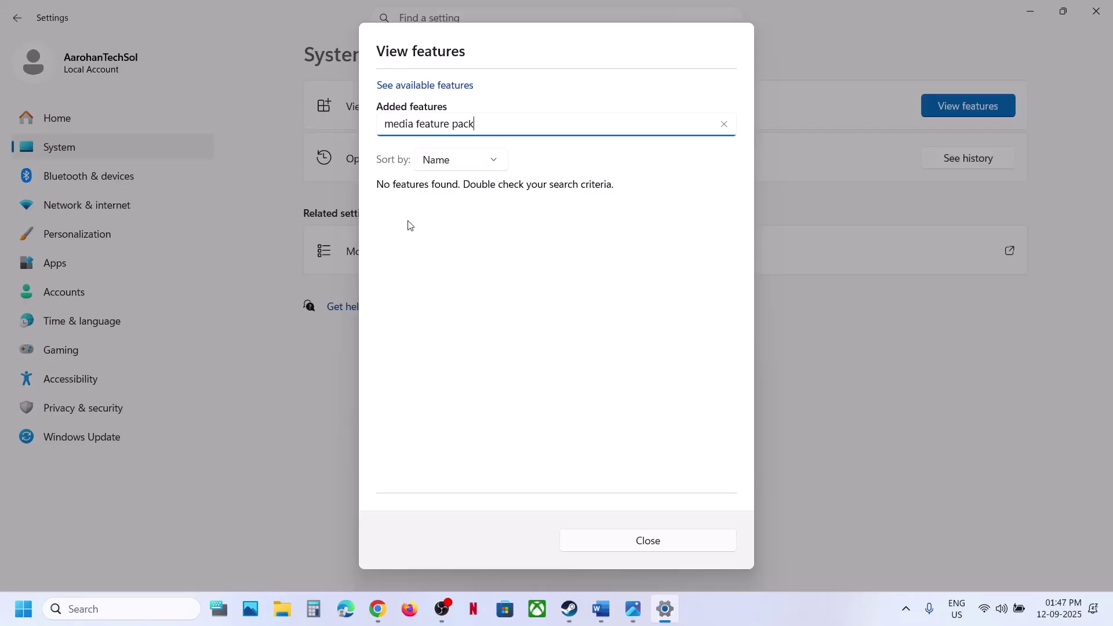
pyautogui.click(674, 550)
pyautogui.click(606, 614)
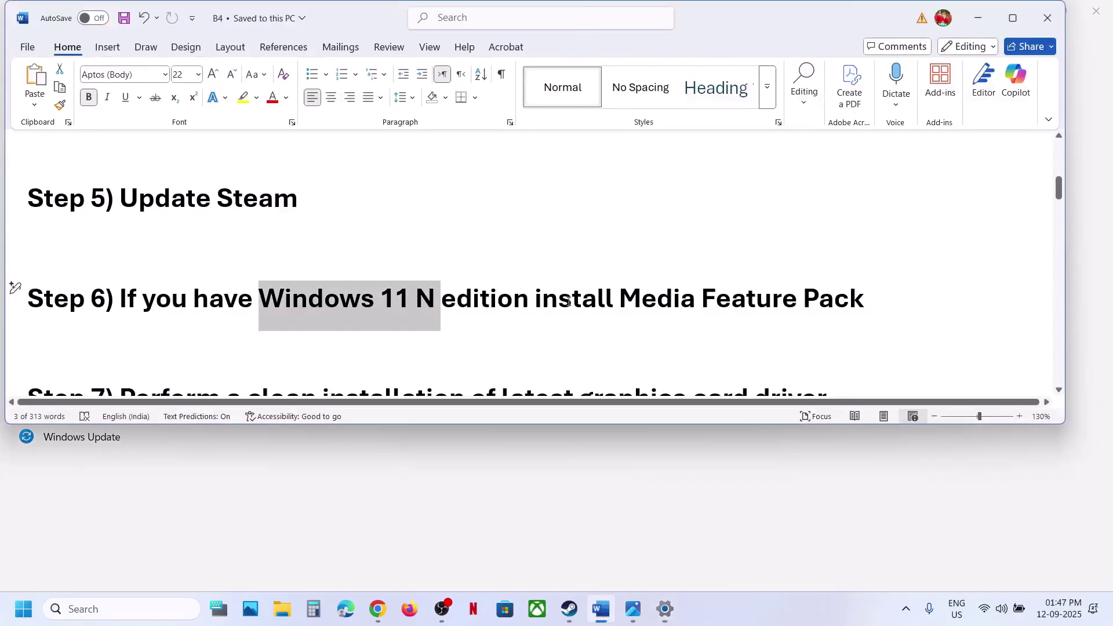
# - Copy the Step 7 NVIDIA driver link and open it in a new Chrome tab
pyautogui.click(632, 306)
pyautogui.scroll(-5, 579, 313)
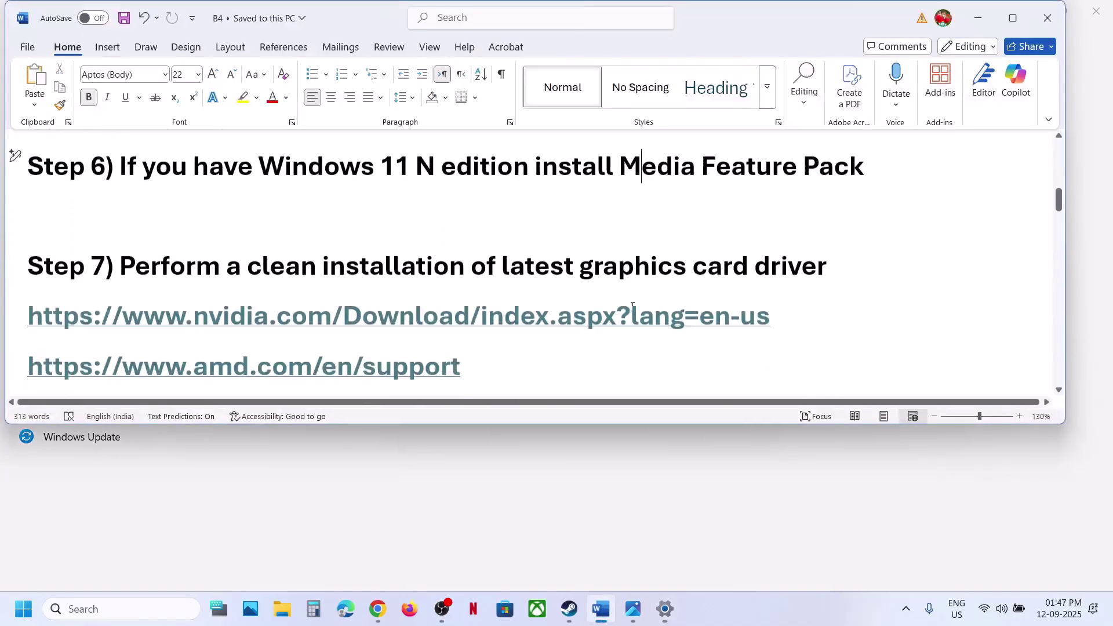
pyautogui.tripleClick(550, 320)
pyautogui.hotkey('ctrl', 'c')
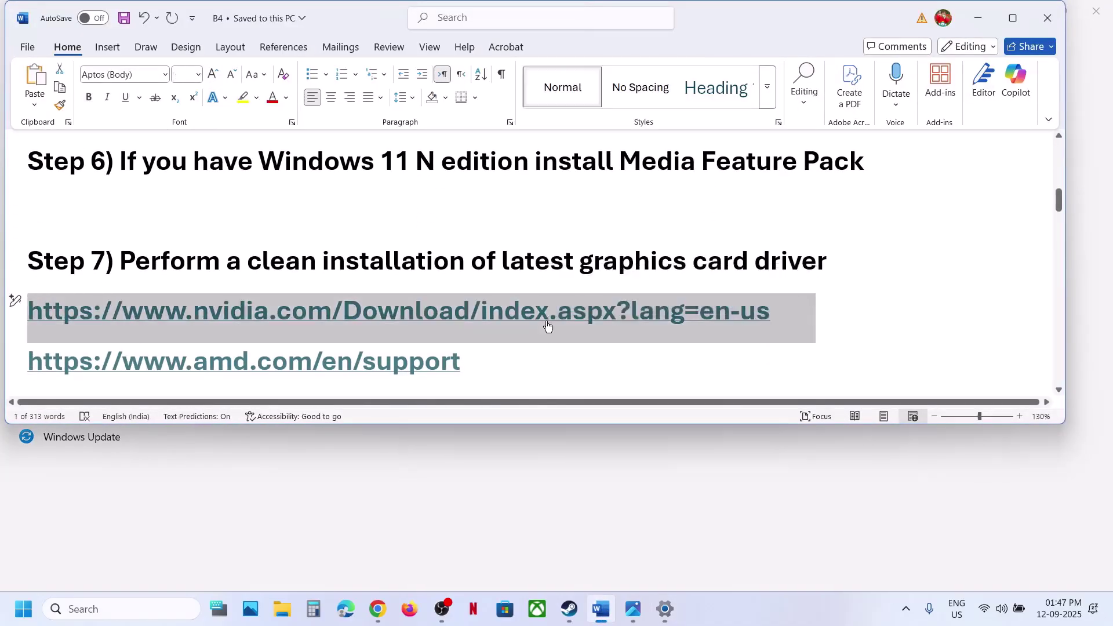
pyautogui.click(377, 608)
pyautogui.click(383, 14)
pyautogui.hotkey('ctrl', 'v')
pyautogui.press('Return')
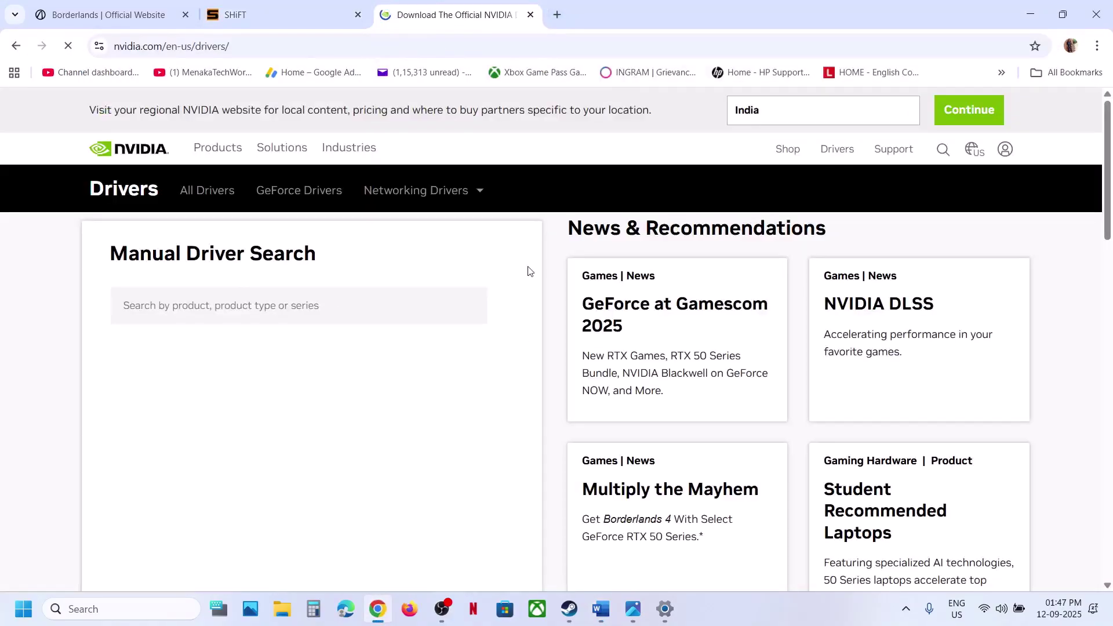
# - Search NVIDIA's drivers for the GeForce RTX 3050 Laptop GPU
pyautogui.scroll(-5, 280, 345)
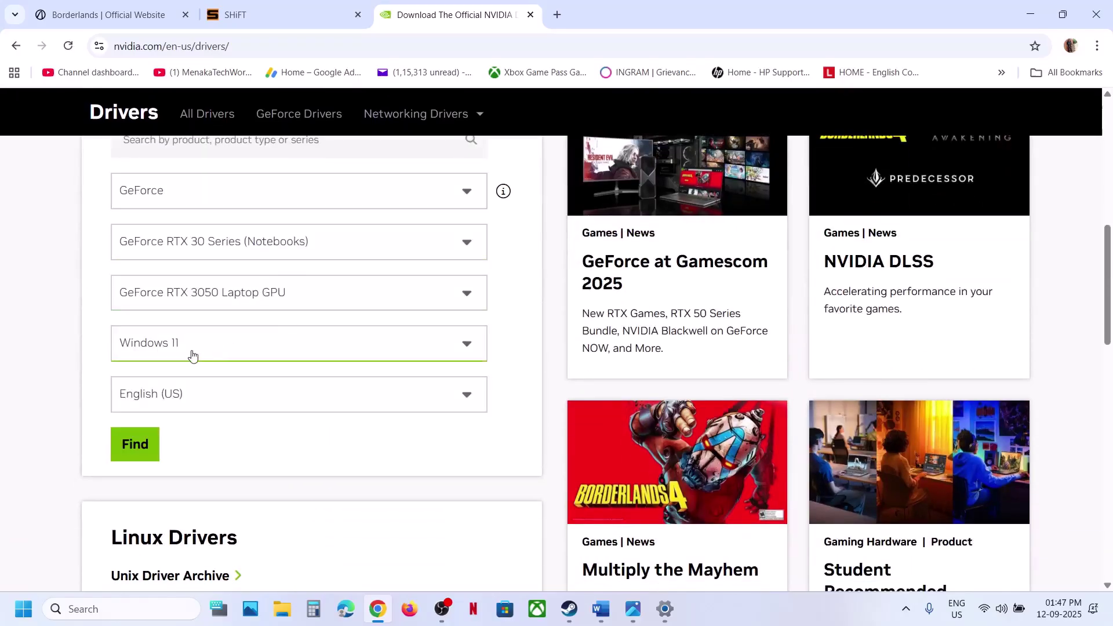
pyautogui.click(124, 454)
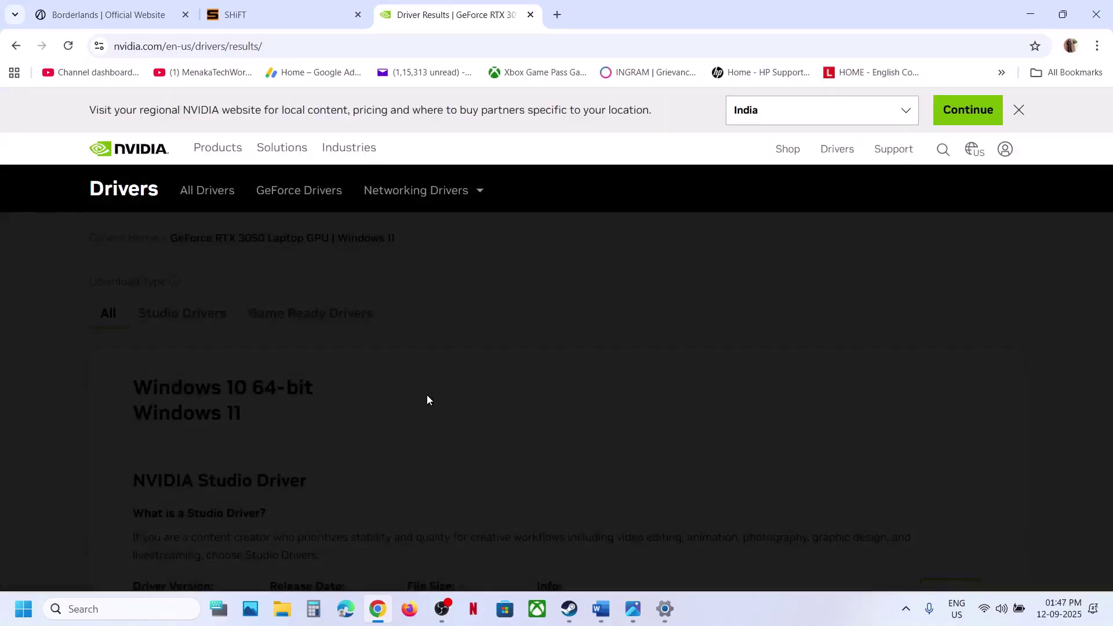
pyautogui.scroll(-5, 427, 397)
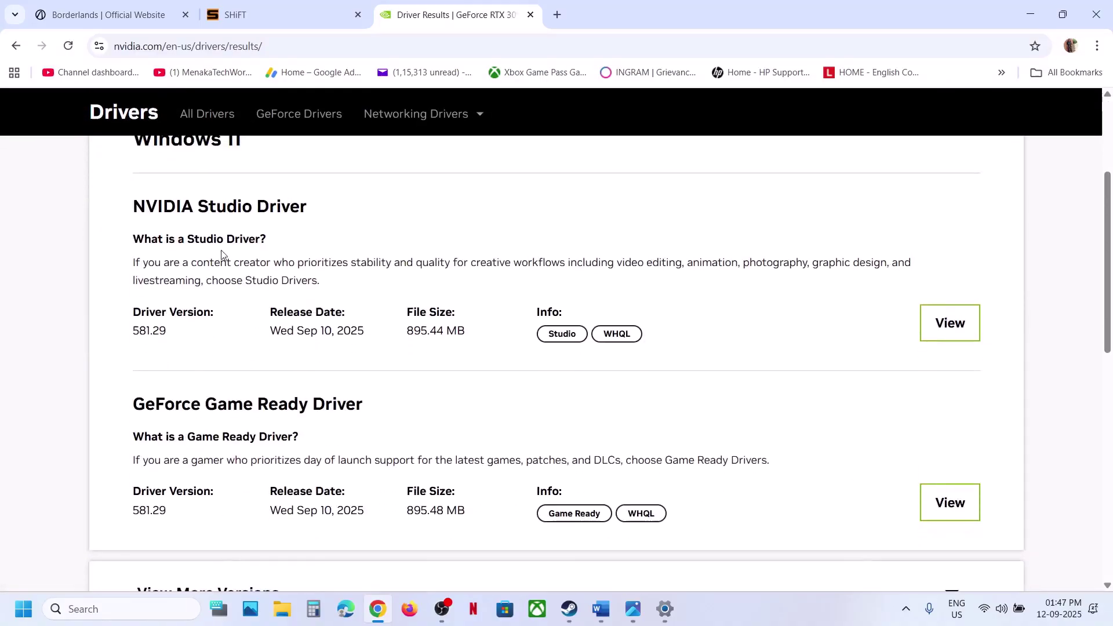
# - Open the GeForce Game Ready Driver 581.29 details and download its installer
pyautogui.moveTo(150, 403); pyautogui.dragTo(337, 427)
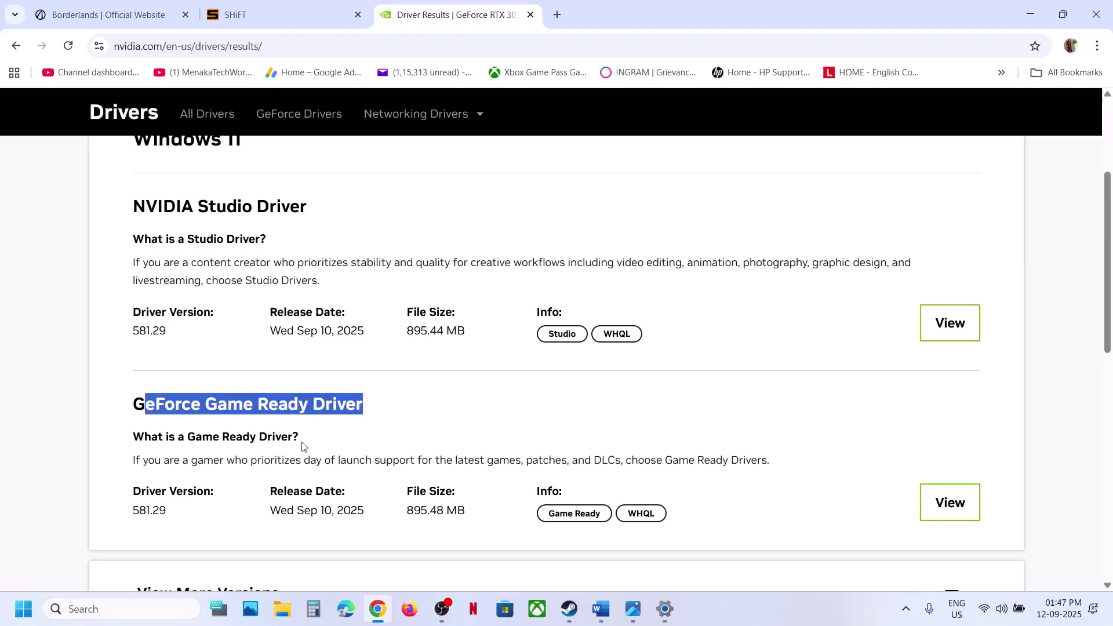
pyautogui.moveTo(135, 509); pyautogui.dragTo(177, 518)
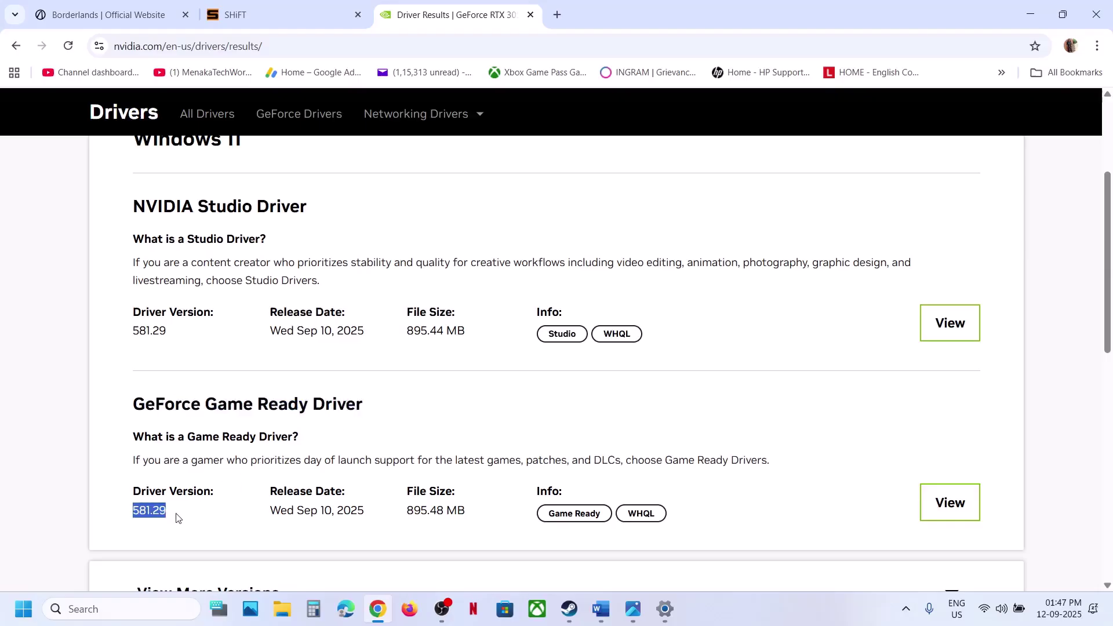
pyautogui.click(950, 502)
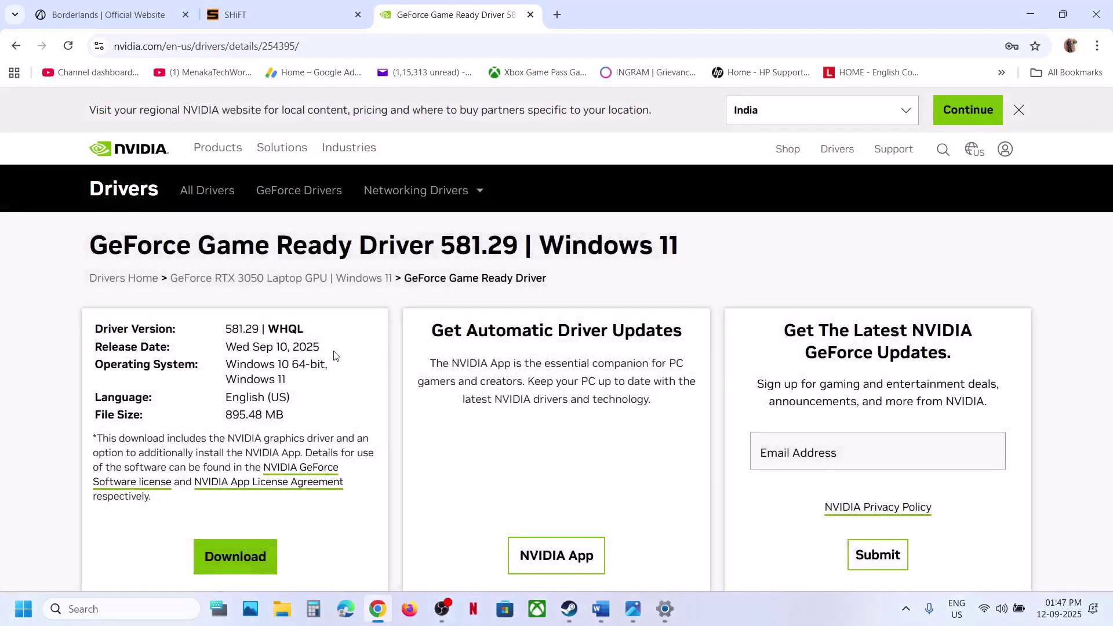
pyautogui.click(235, 553)
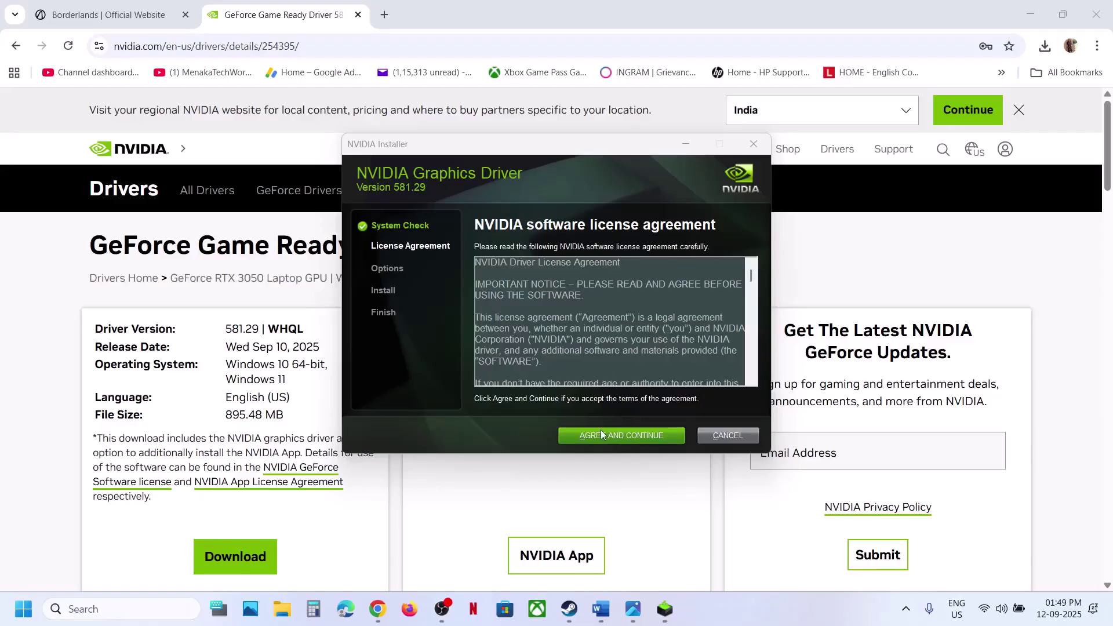
# - Accept the licence and choose a Custom (Advanced) install with Perform a clean installation ticked
pyautogui.click(601, 432)
pyautogui.click(479, 306)
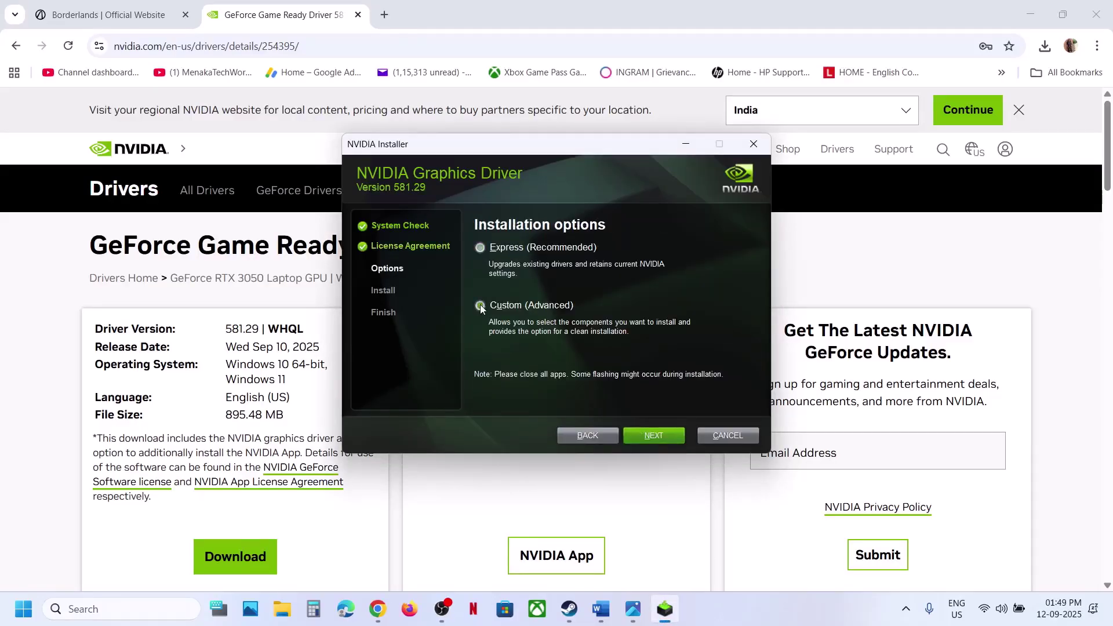
pyautogui.click(655, 436)
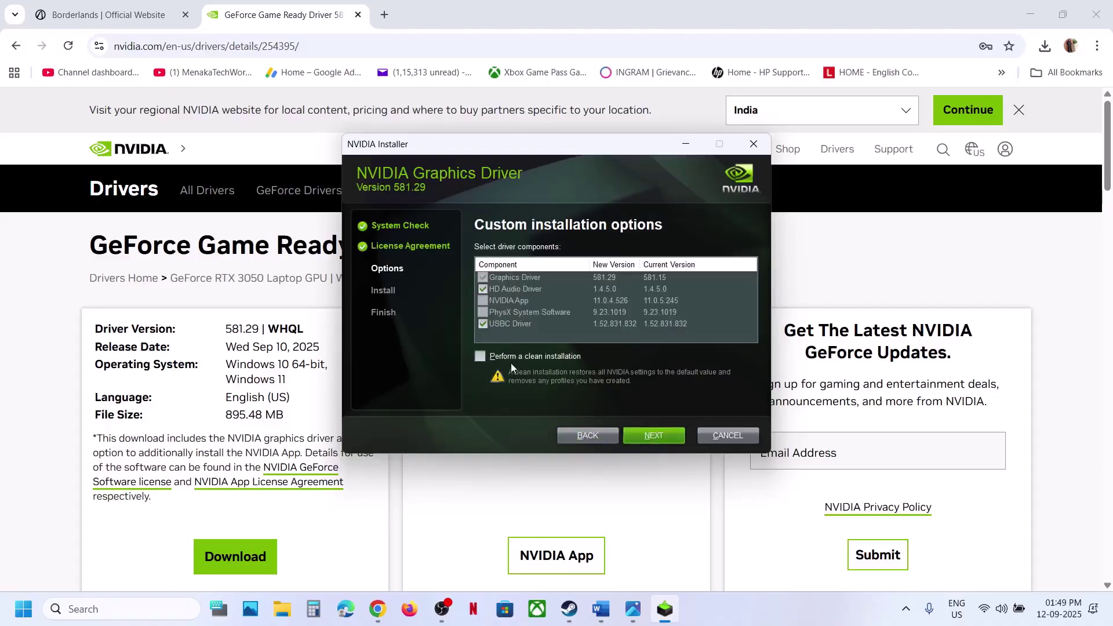
pyautogui.click(481, 357)
# - Show the Start menu's power options with Restart, then dismiss them
pyautogui.click(23, 608)
pyautogui.click(421, 568)
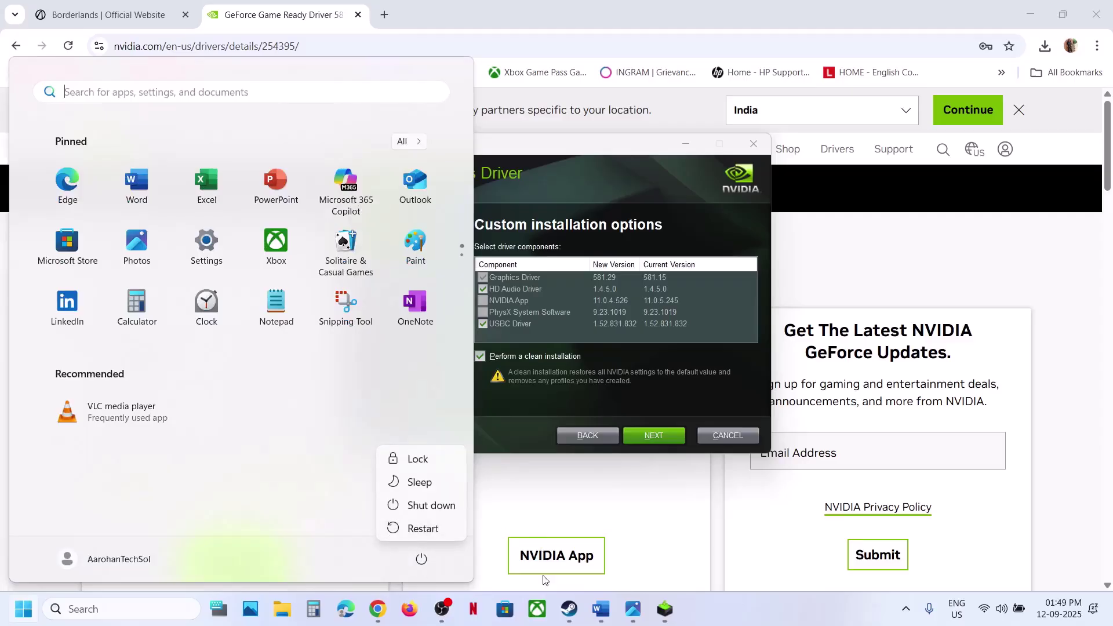
pyautogui.click(569, 608)
# - Highlight the AMD link and Step 8 roll-back heading, then return to NVIDIA's driver results
pyautogui.click(601, 612)
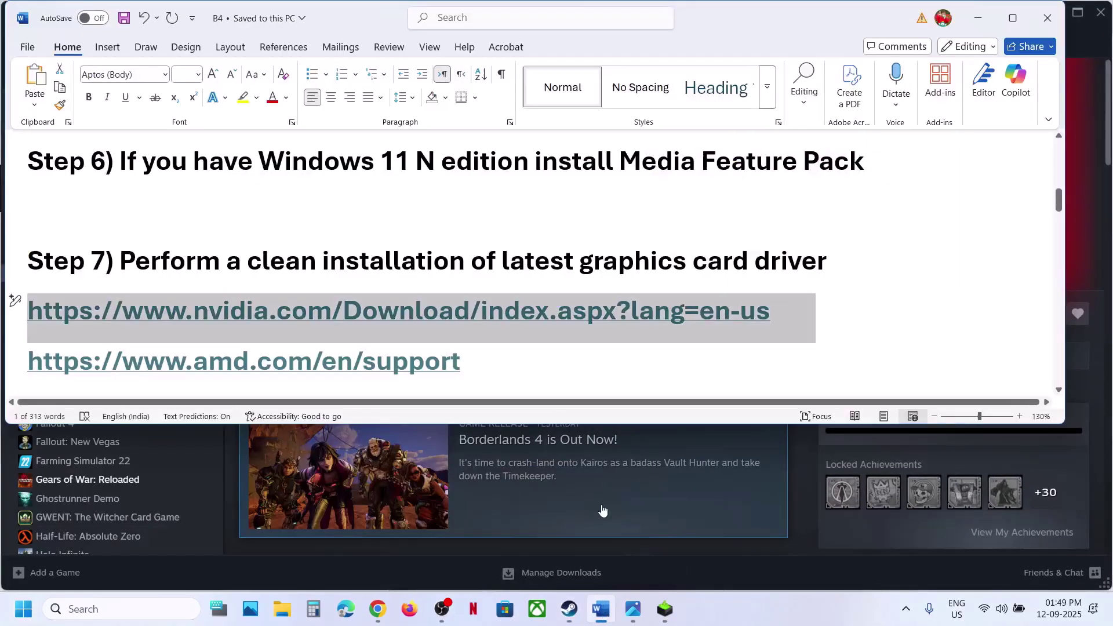
pyautogui.scroll(-2, 430, 333)
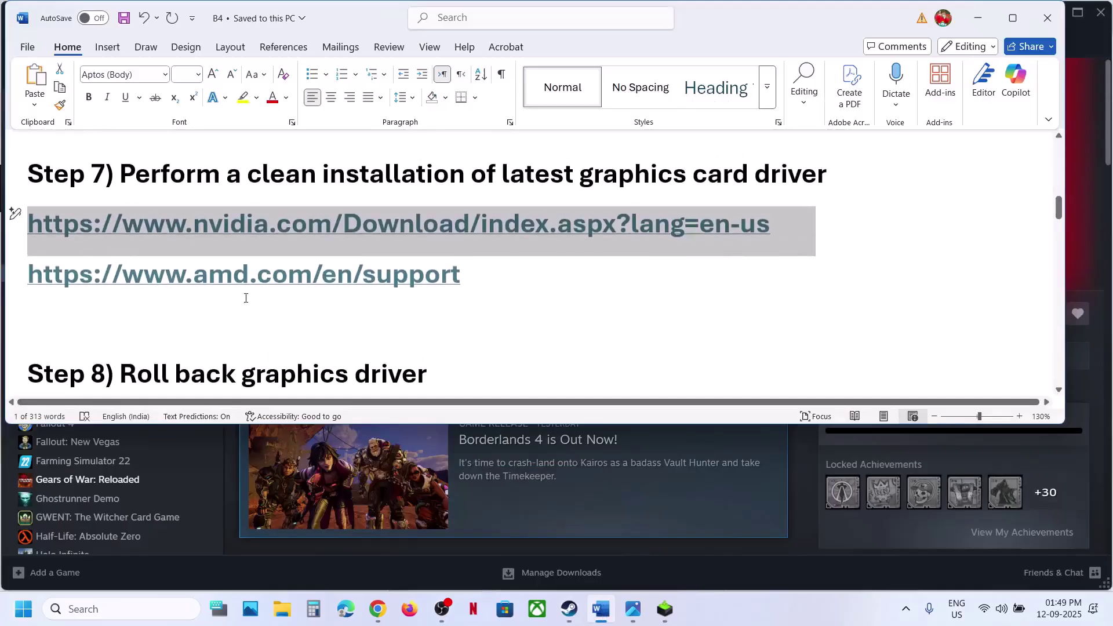
pyautogui.moveTo(188, 279); pyautogui.dragTo(412, 270)
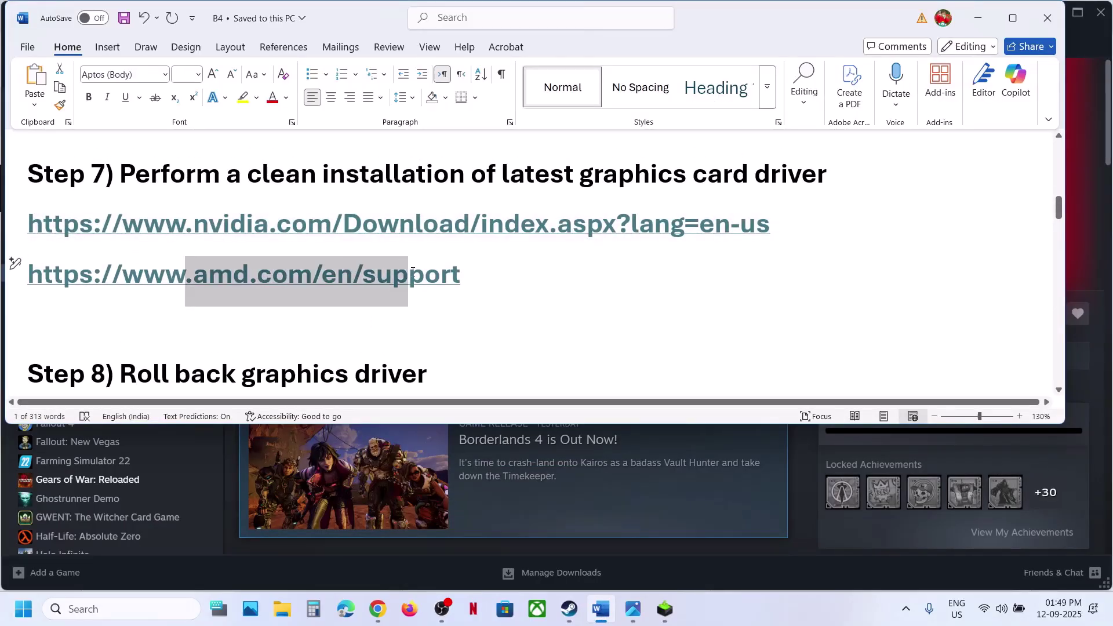
pyautogui.scroll(-1, 412, 270)
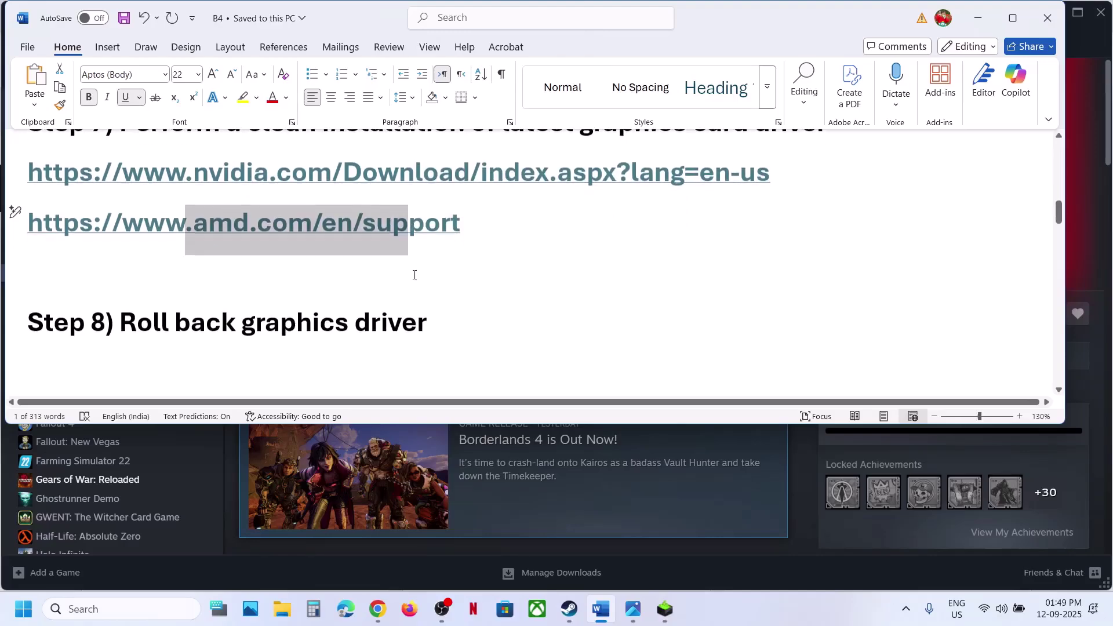
pyautogui.moveTo(428, 322); pyautogui.dragTo(119, 323)
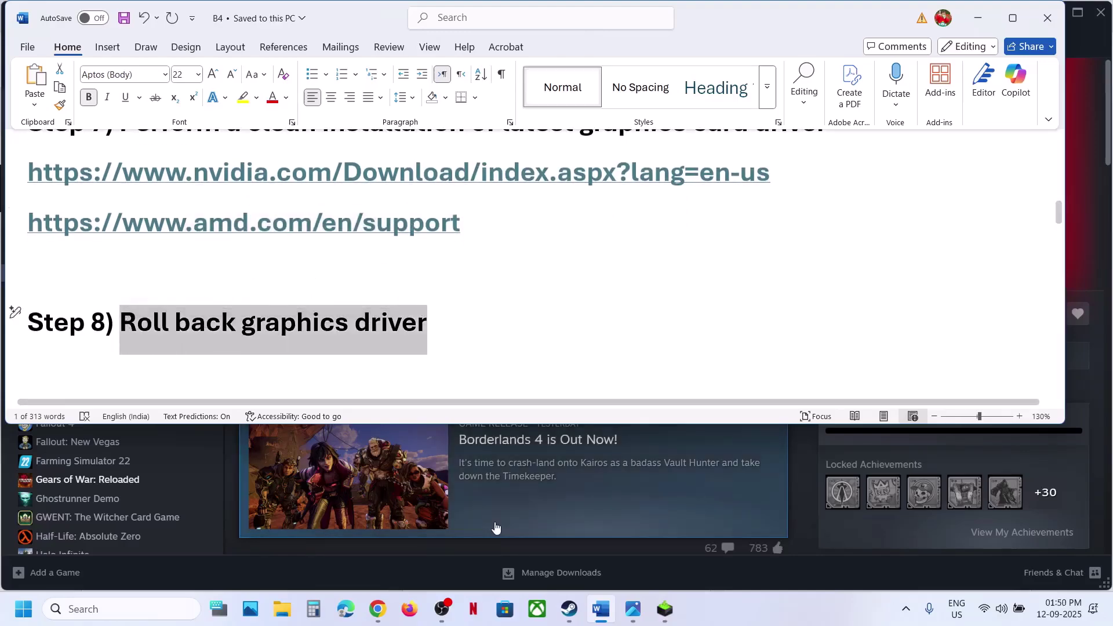
pyautogui.click(385, 617)
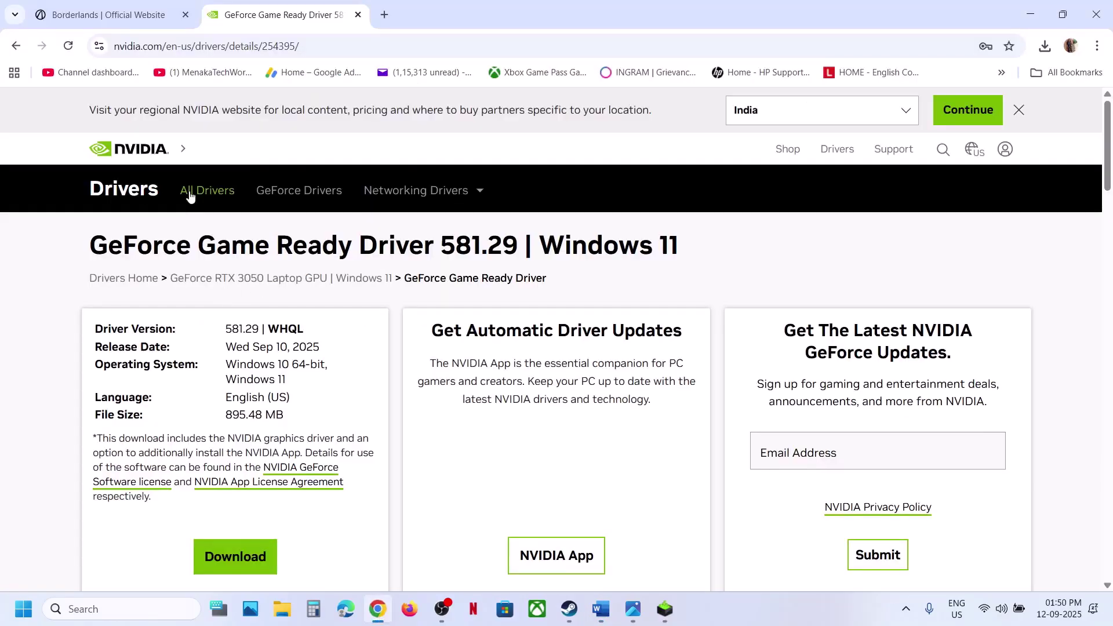
pyautogui.click(15, 51)
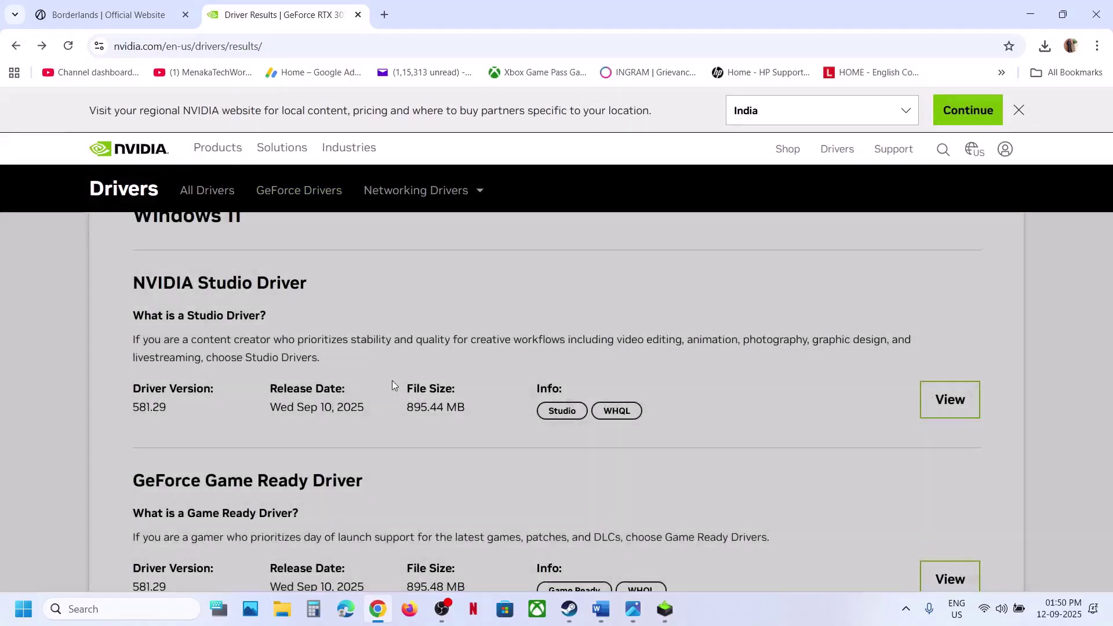
# - Expand the older driver versions, highlight version 577.00, and collapse the list
pyautogui.scroll(-3, 393, 384)
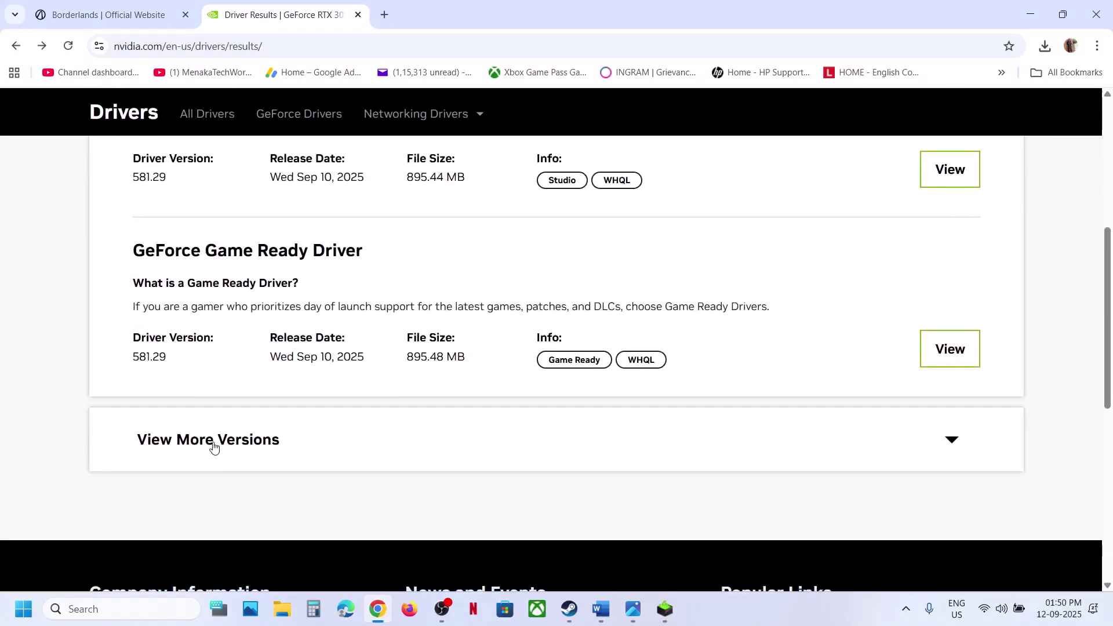
pyautogui.click(214, 447)
pyautogui.scroll(-1, 311, 431)
pyautogui.scroll(-6, 310, 432)
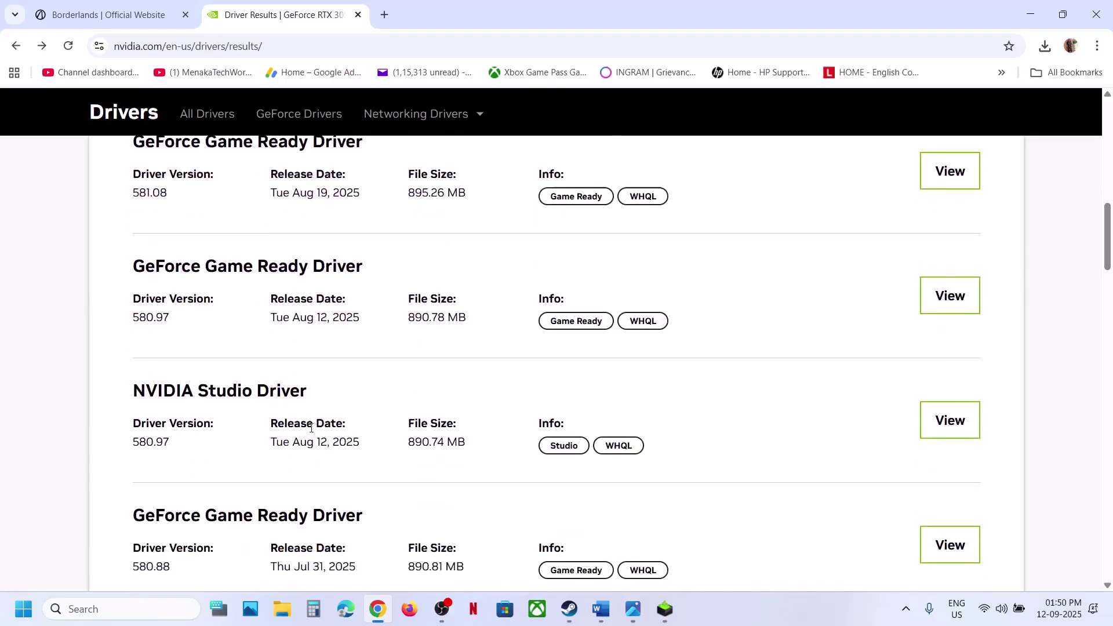
pyautogui.scroll(-1, 311, 427)
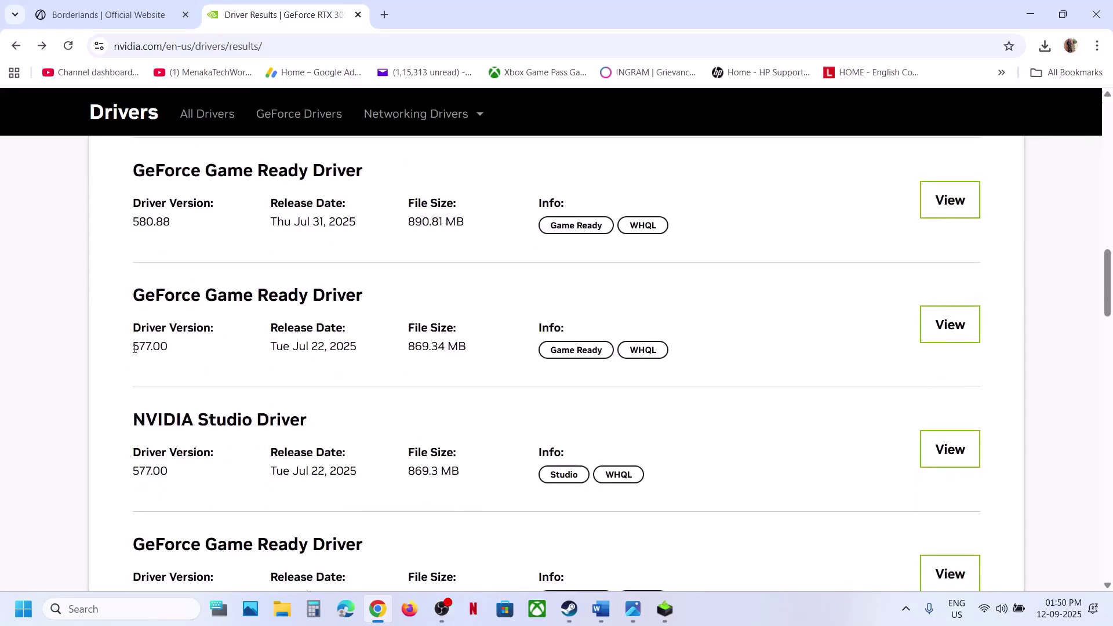
pyautogui.moveTo(135, 349); pyautogui.dragTo(183, 346)
pyautogui.scroll(-8, 183, 346)
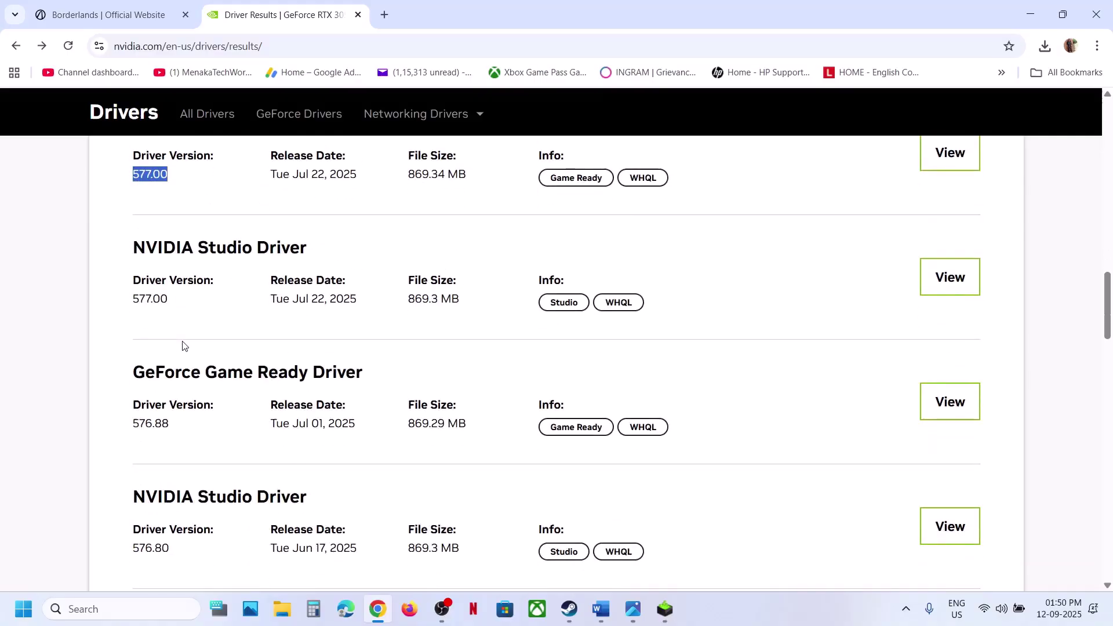
pyautogui.scroll(-11, 183, 343)
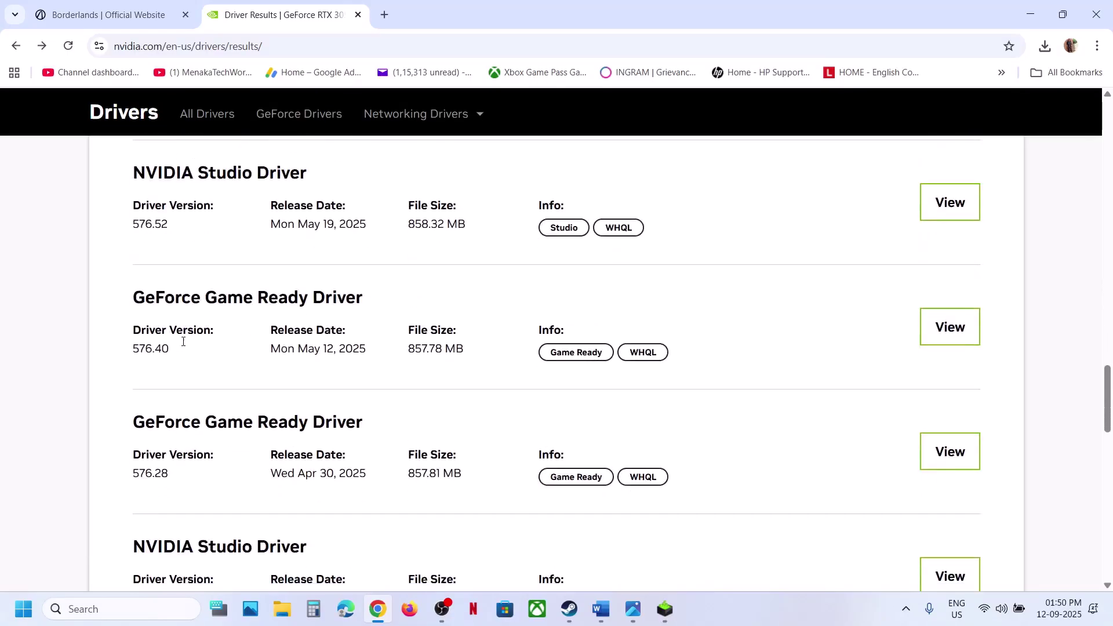
pyautogui.scroll(-5, 183, 346)
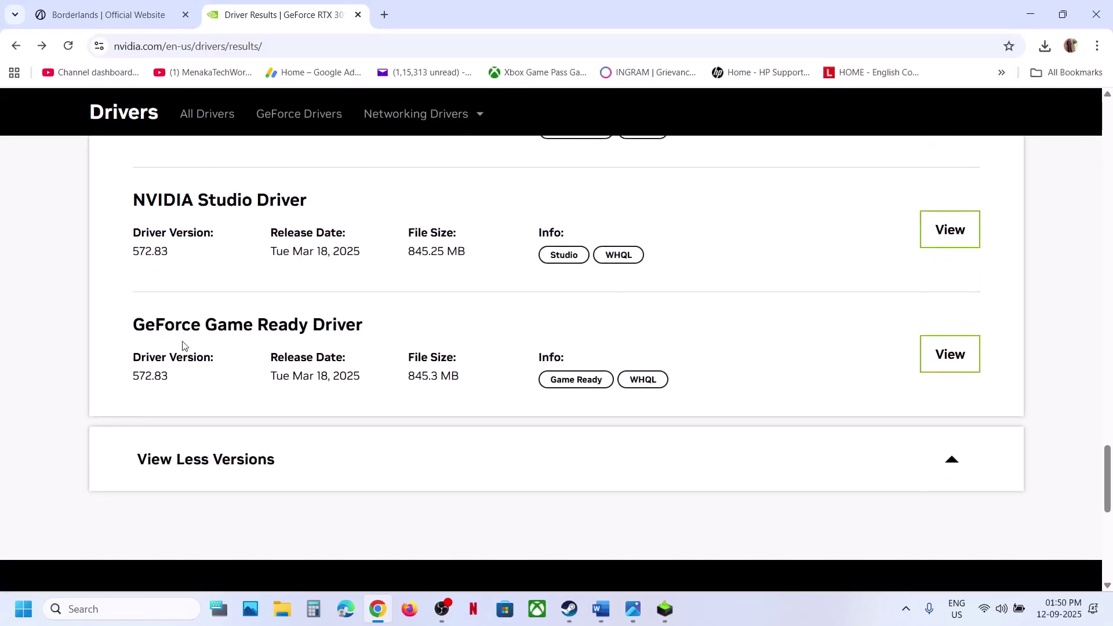
pyautogui.click(180, 420)
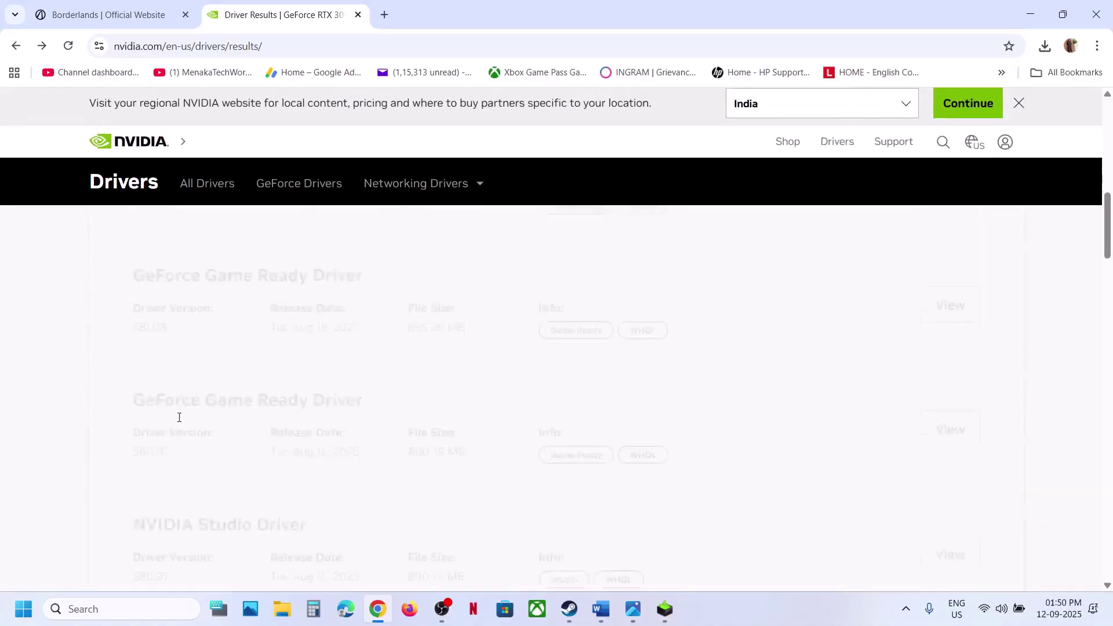
# - Re-expand the older versions and open the GeForce Game Ready 577.00 details page
pyautogui.scroll(-10, 179, 416)
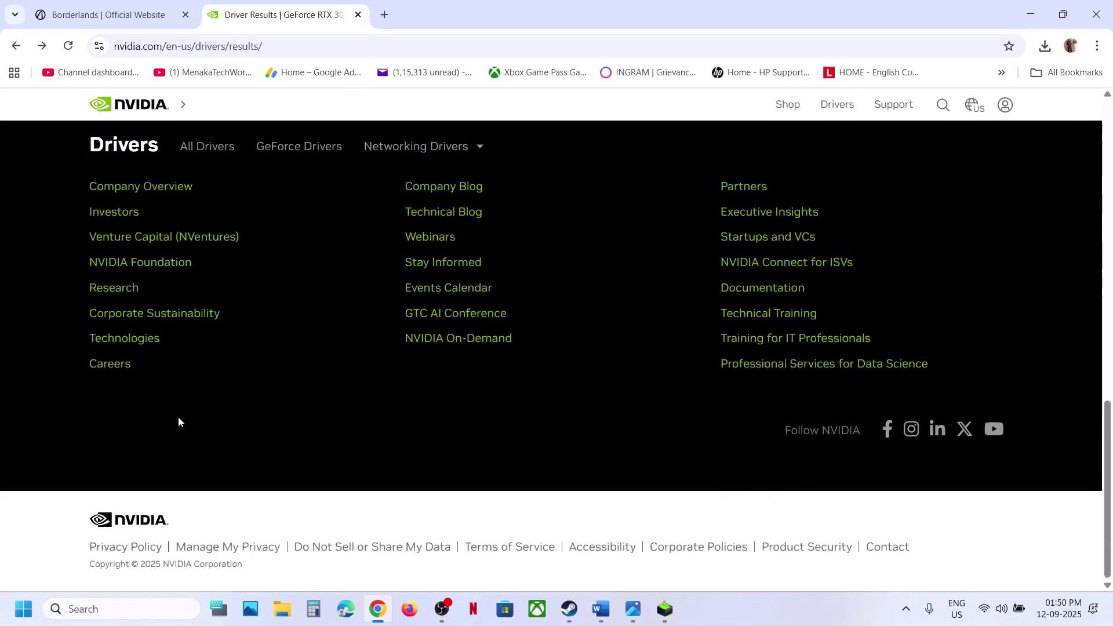
pyautogui.scroll(8, 178, 416)
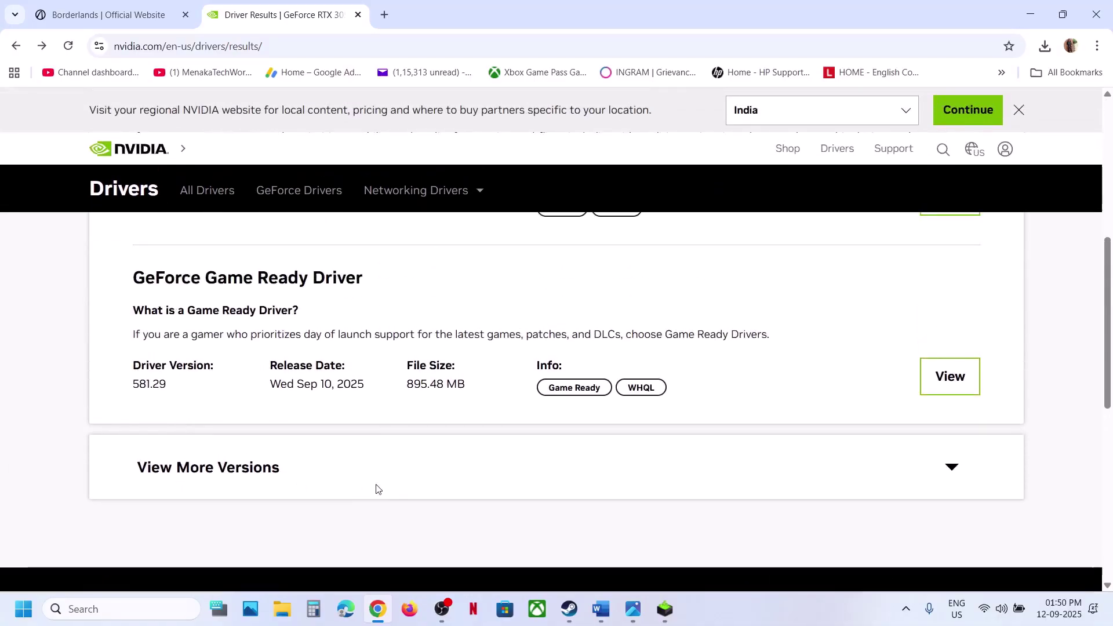
pyautogui.click(955, 466)
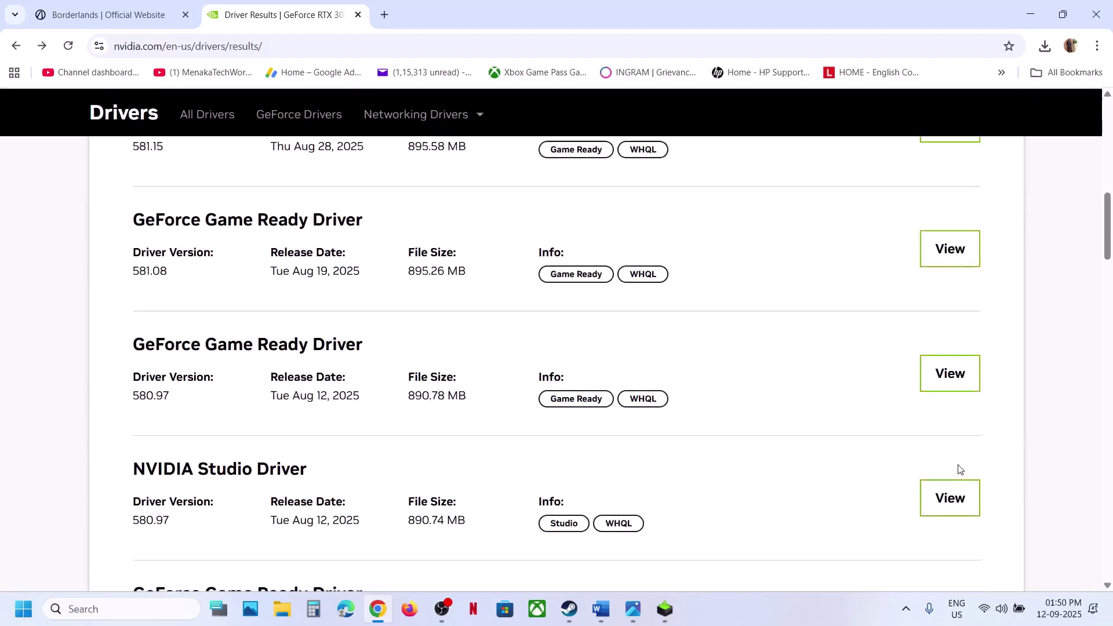
pyautogui.scroll(-20, 380, 530)
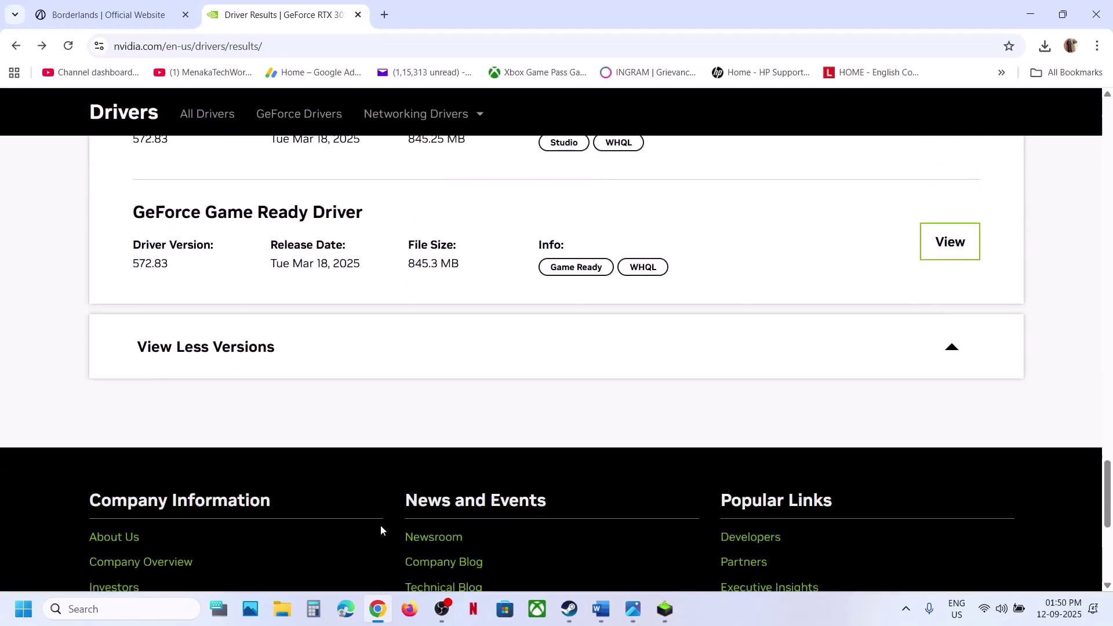
pyautogui.scroll(3, 381, 529)
pyautogui.scroll(6, 380, 529)
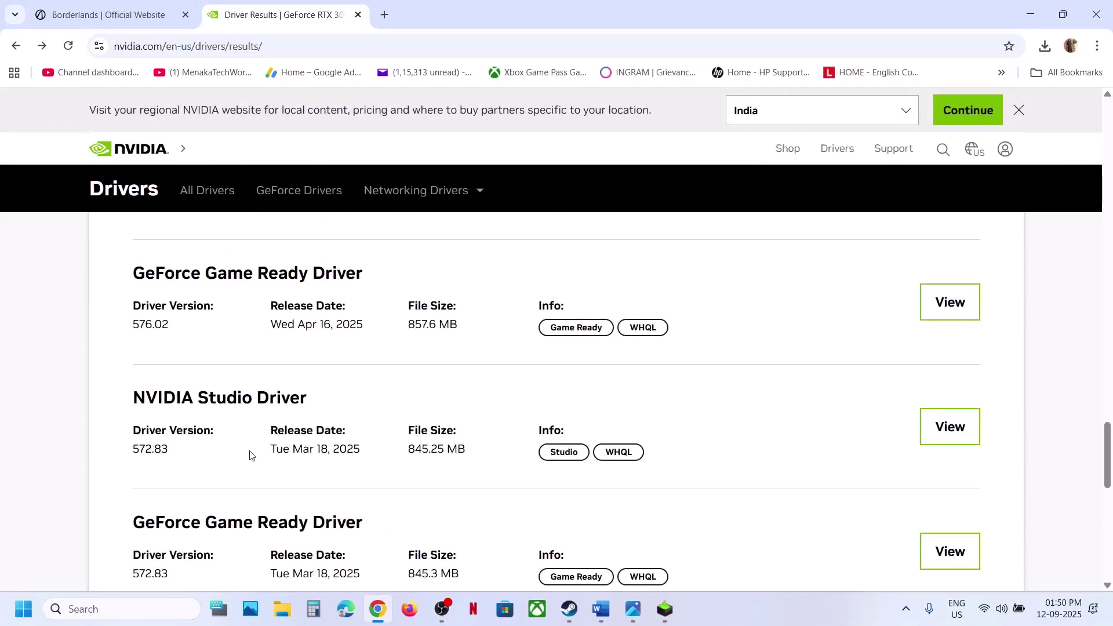
pyautogui.scroll(8, 250, 455)
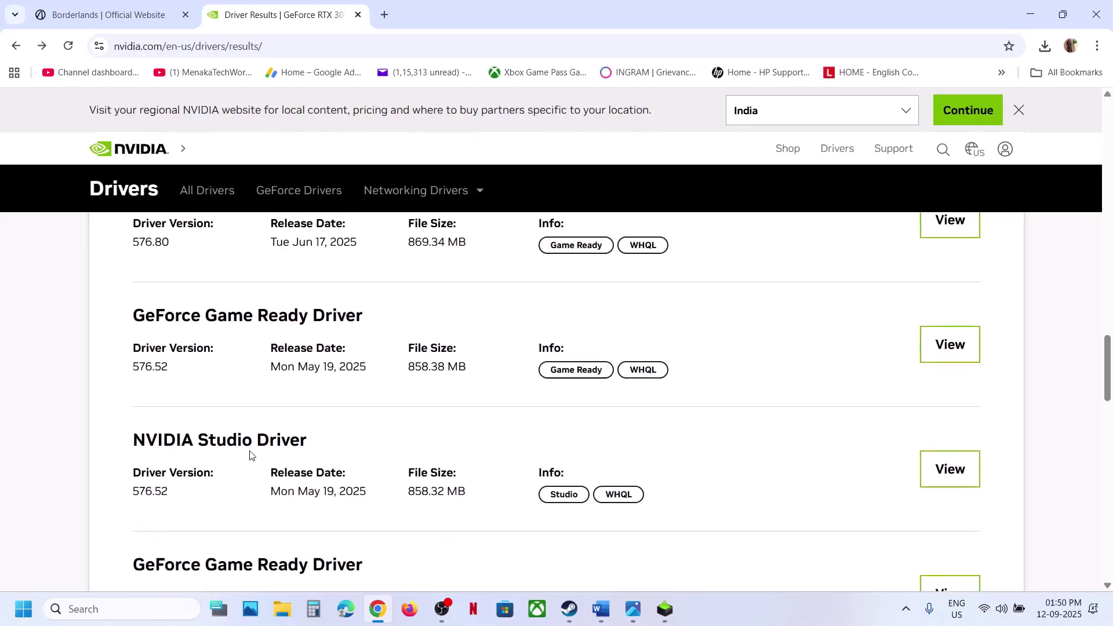
pyautogui.scroll(7, 171, 371)
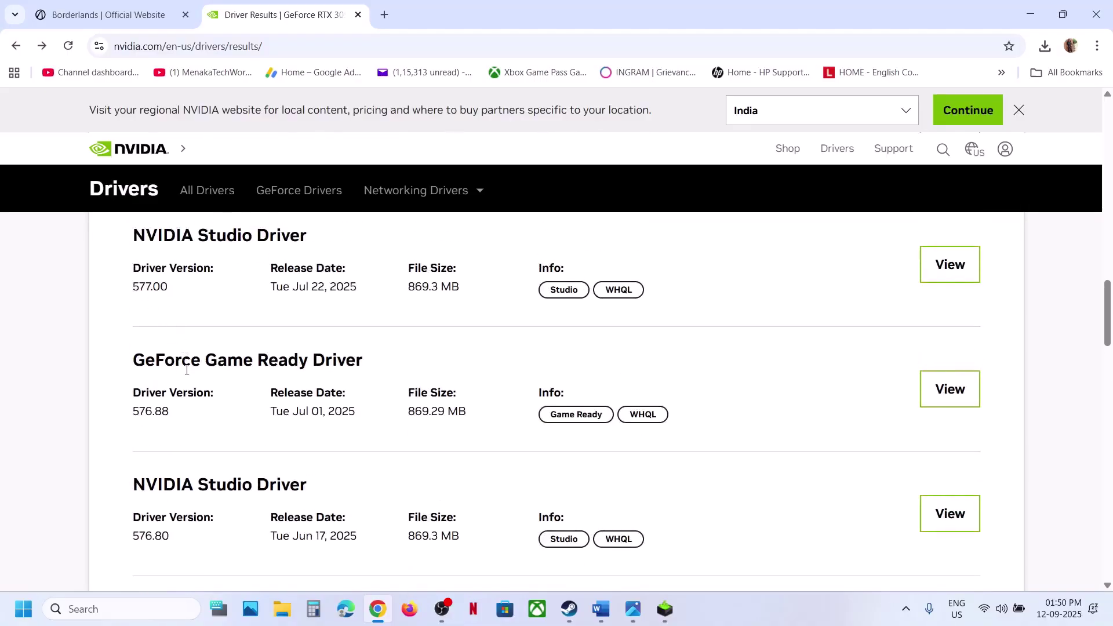
pyautogui.scroll(3, 187, 369)
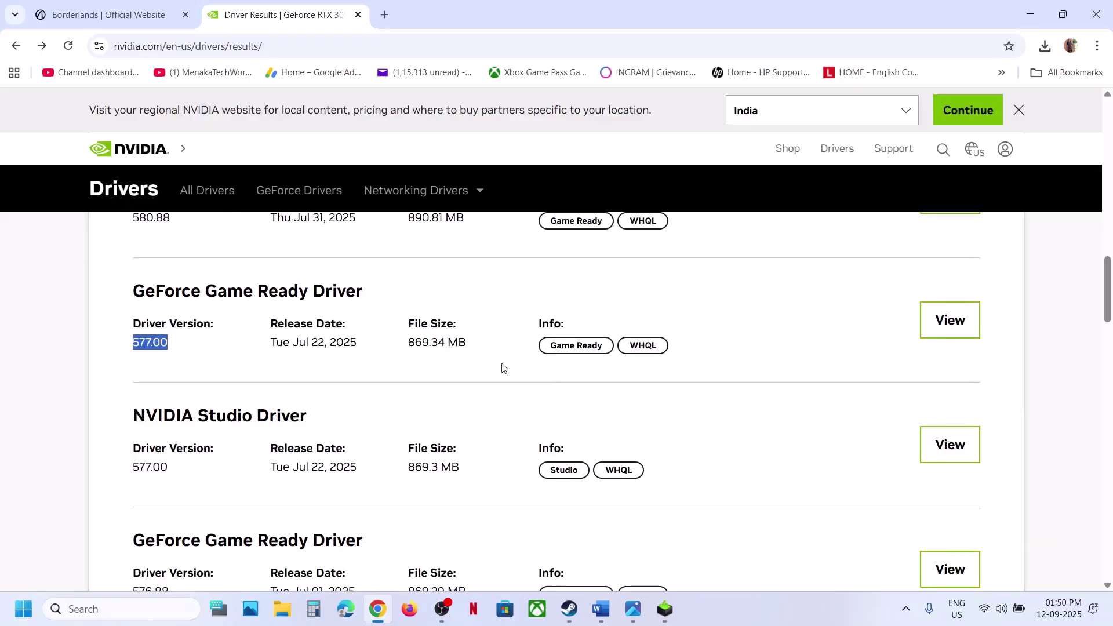
pyautogui.click(958, 323)
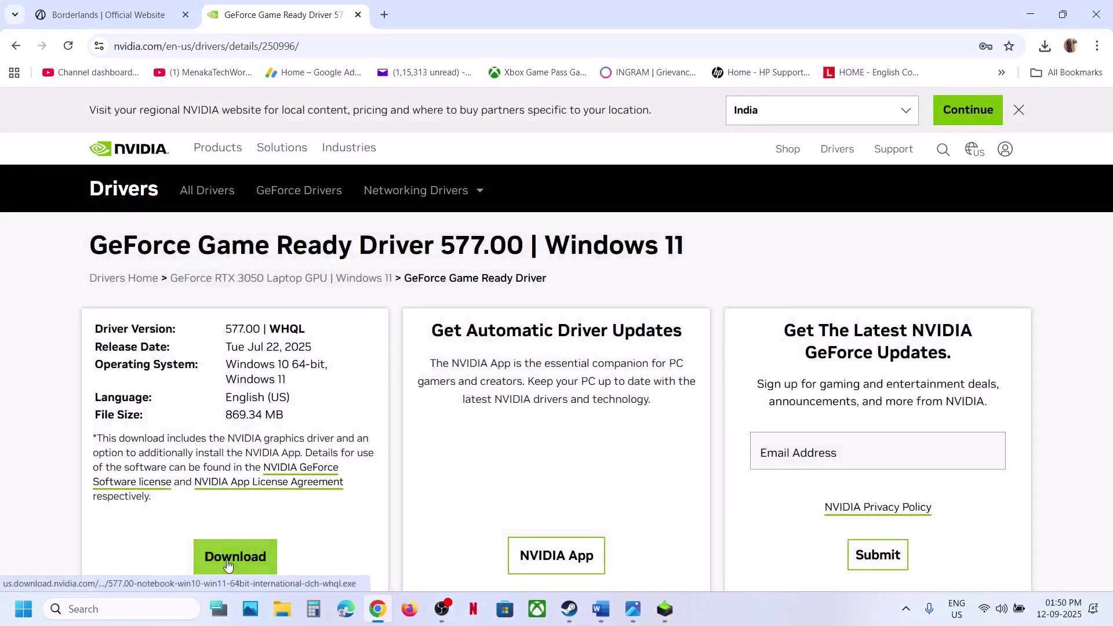
# - Check the NVIDIA Installer, return to the 577.00 page, then bring Word's Step 8 notes forward
pyautogui.click(665, 609)
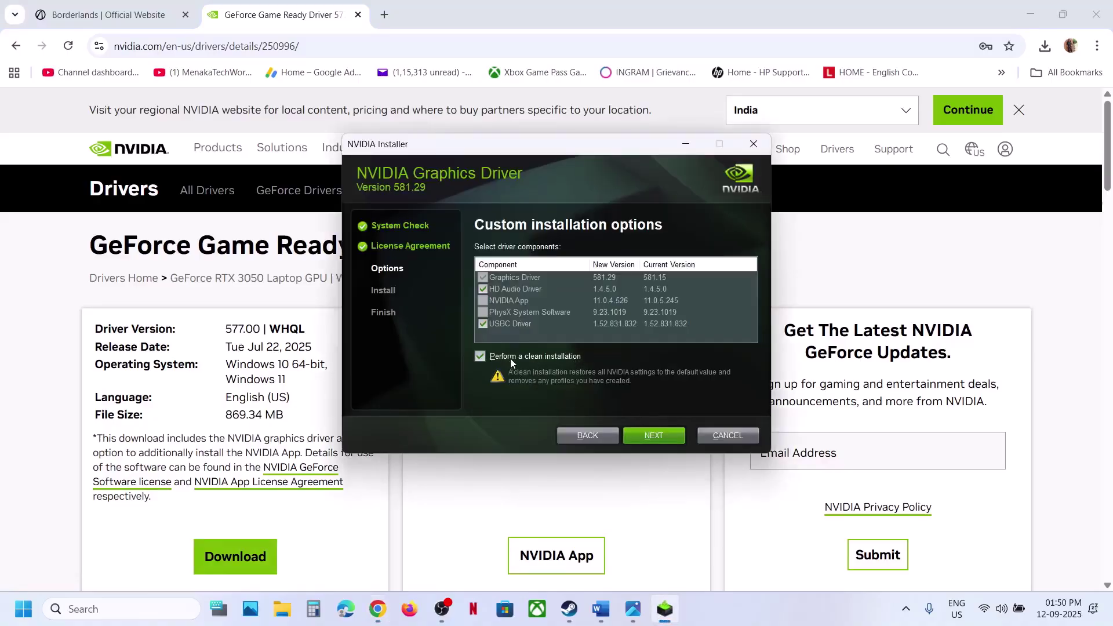
pyautogui.click(487, 506)
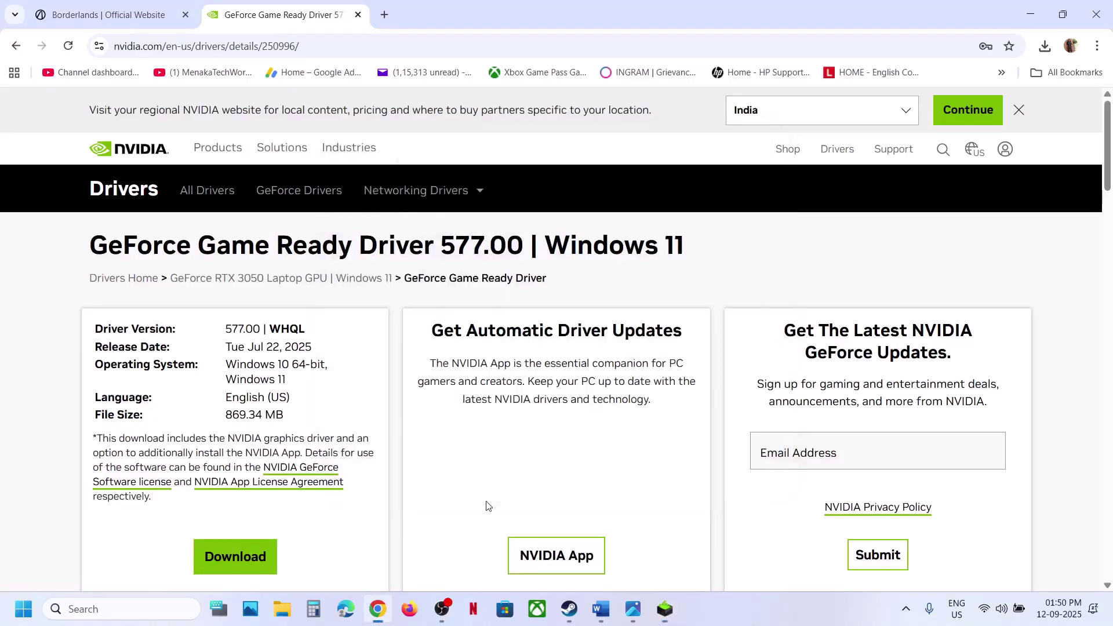
pyautogui.click(600, 619)
# - Highlight the Update BIOS step text in Word and briefly show Quick Settings
pyautogui.scroll(-3, 319, 264)
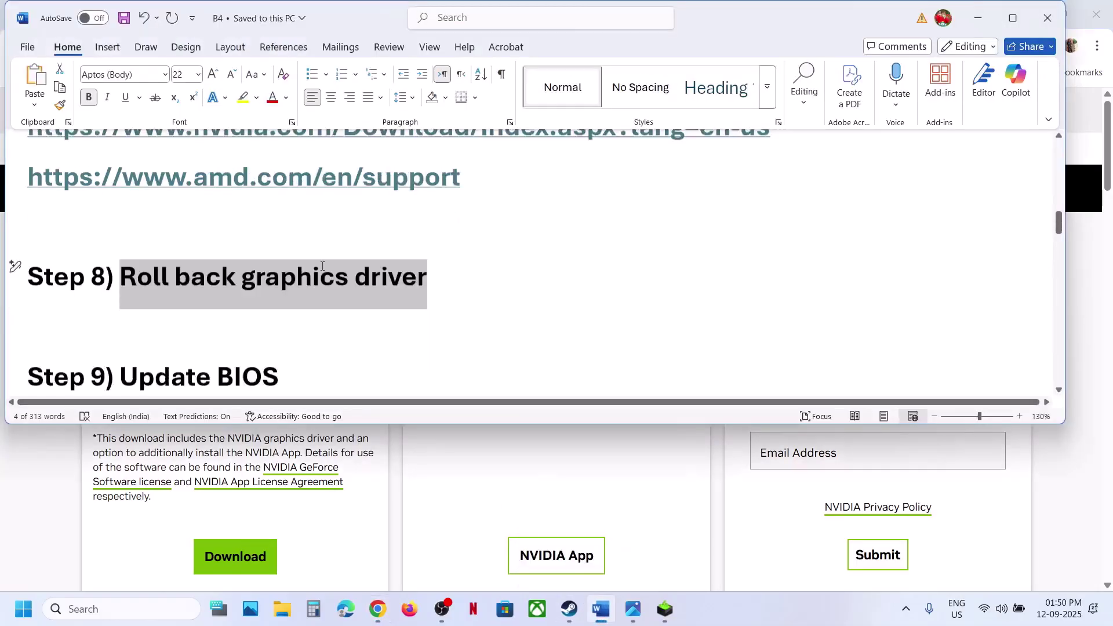
pyautogui.scroll(1, 322, 266)
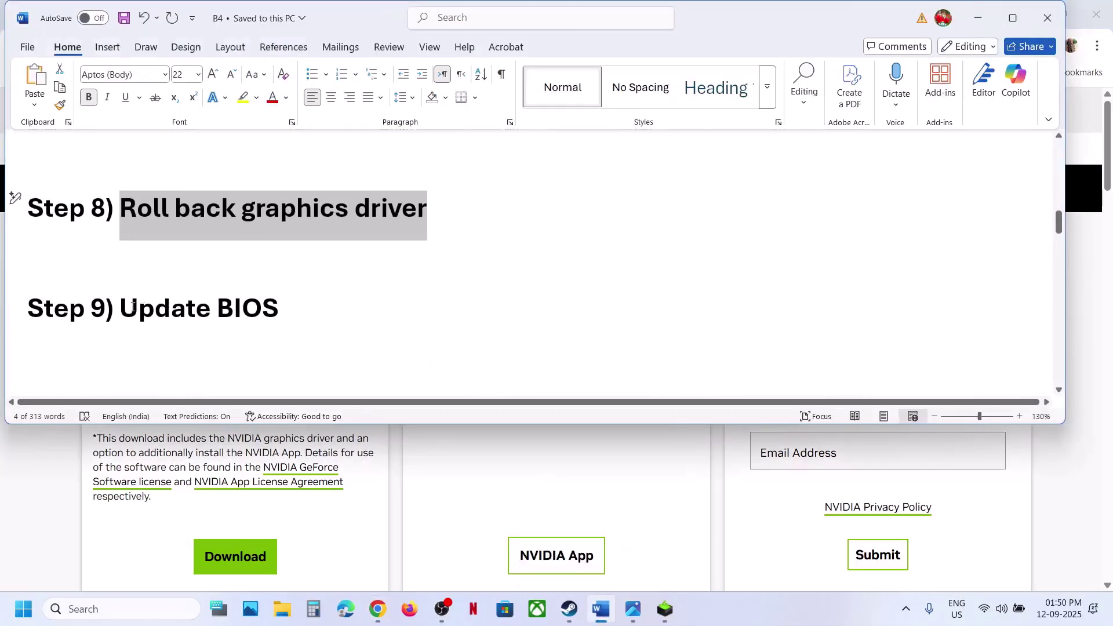
pyautogui.moveTo(120, 306); pyautogui.dragTo(282, 320)
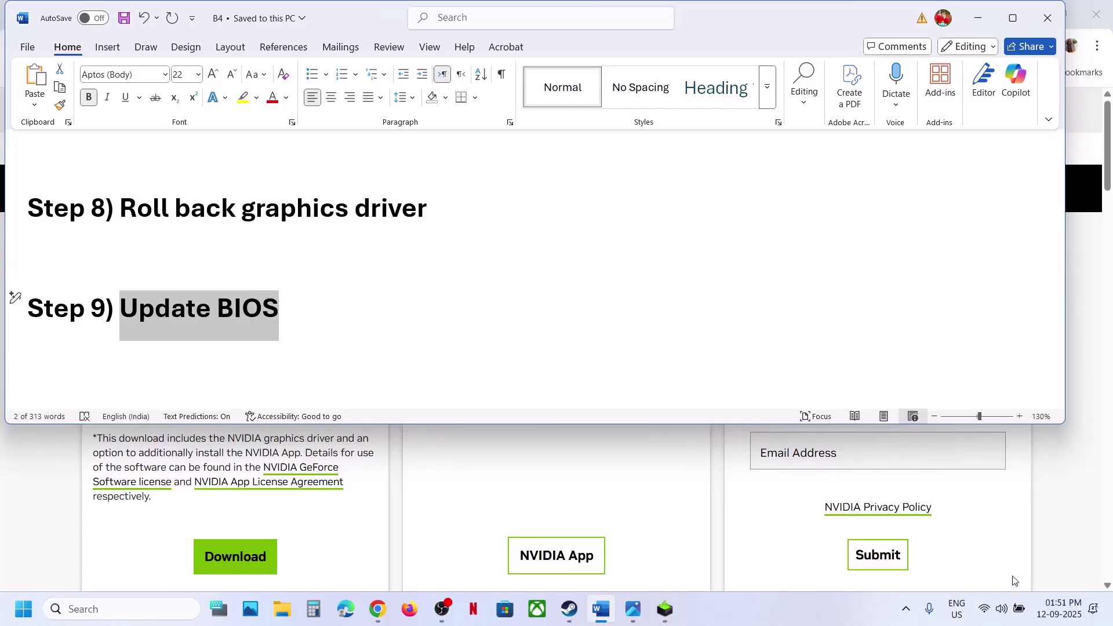
pyautogui.click(1021, 609)
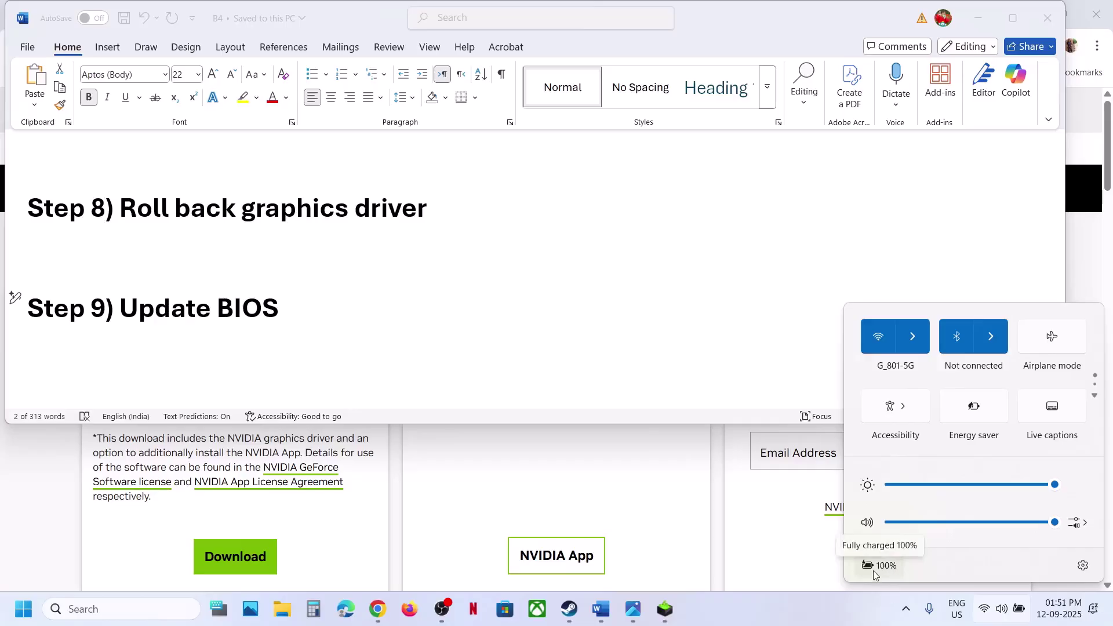
pyautogui.click(408, 273)
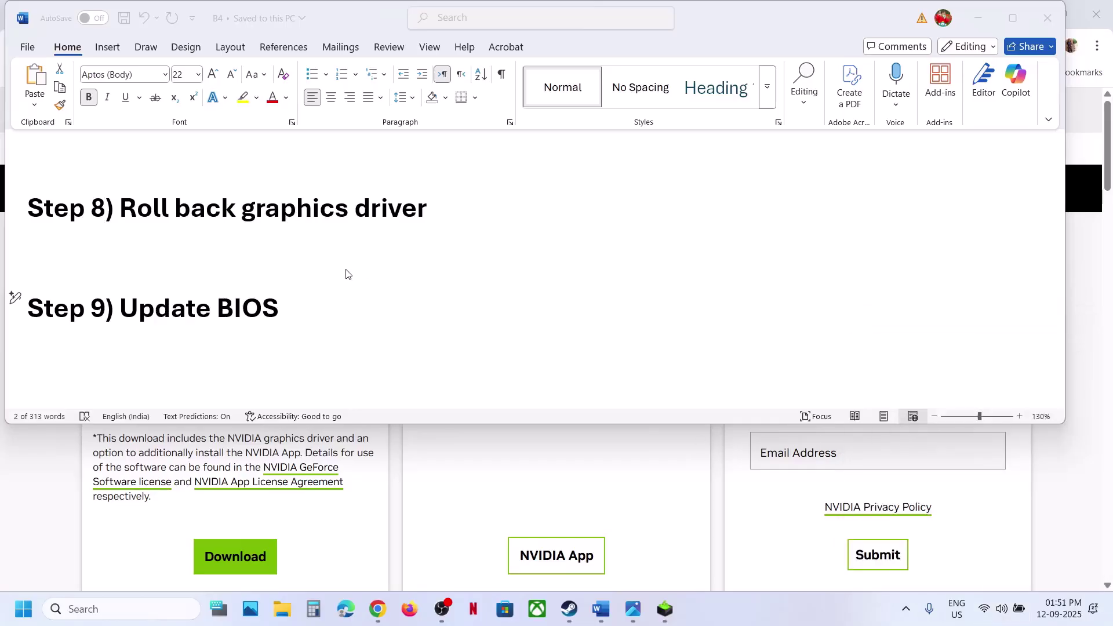
# - Highlight the Update BIOS step again, then bring up Steam's Borderlands 4 library page
pyautogui.scroll(-3, 334, 299)
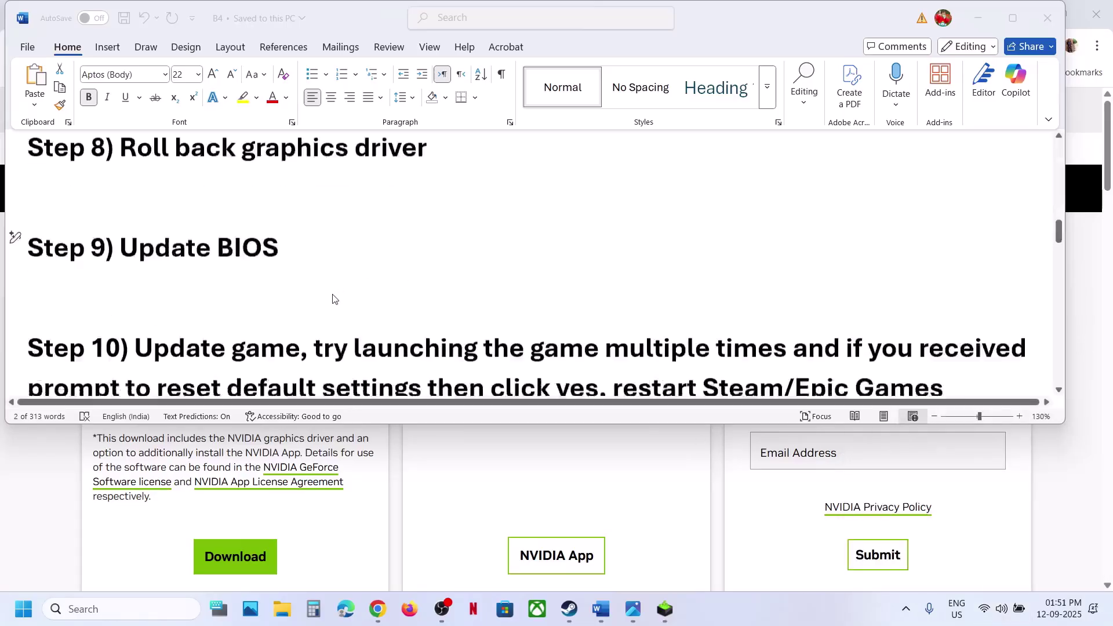
pyautogui.moveTo(279, 176); pyautogui.dragTo(119, 175)
pyautogui.click(569, 609)
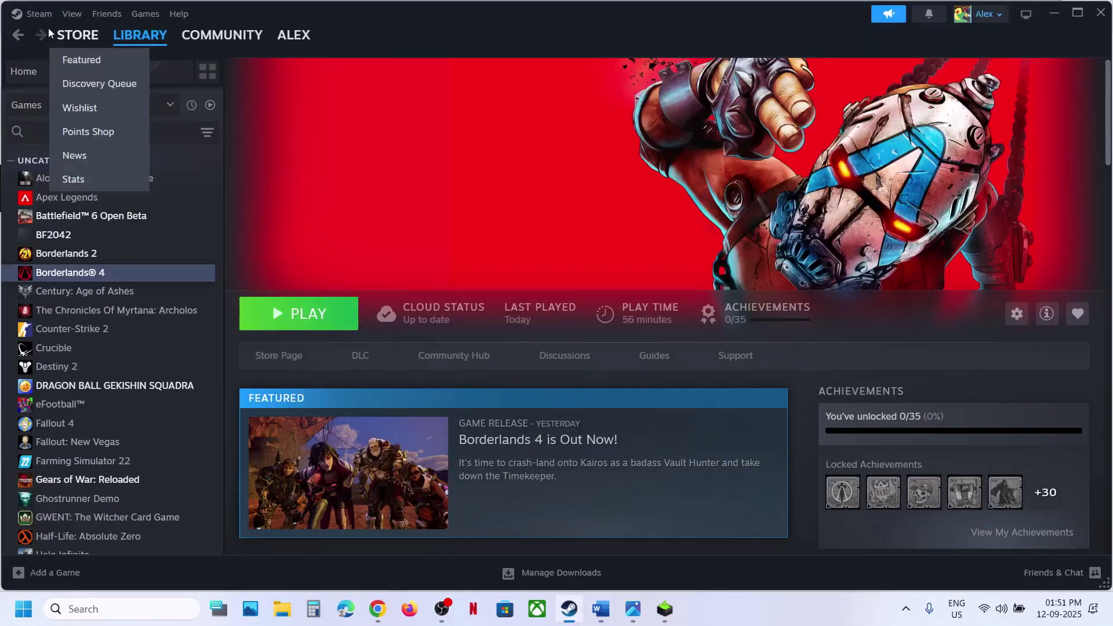
# - Show Steam's Exit menu option, then highlight 'launching the game multiple times' in Word's Step 10
pyautogui.click(37, 14)
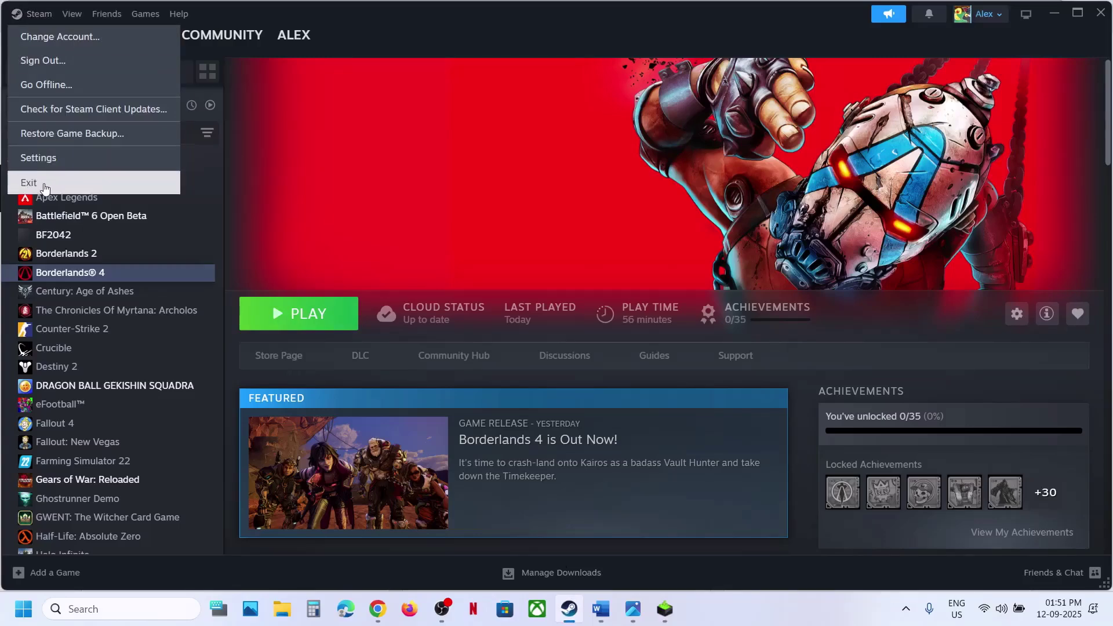
pyautogui.click(304, 215)
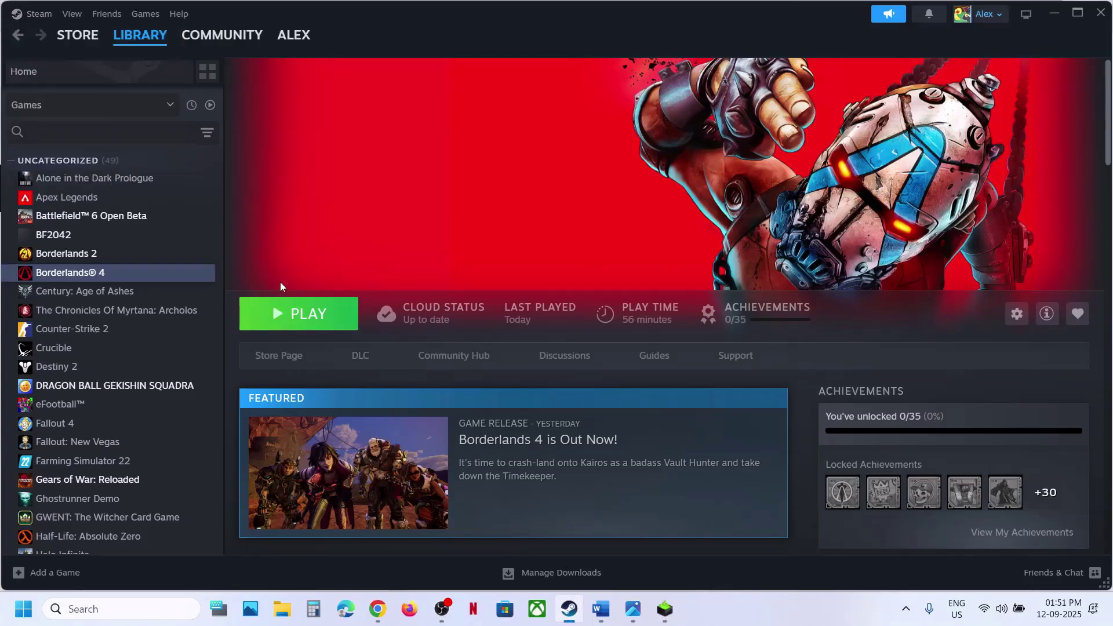
pyautogui.click(603, 615)
pyautogui.moveTo(351, 277); pyautogui.dragTo(792, 279)
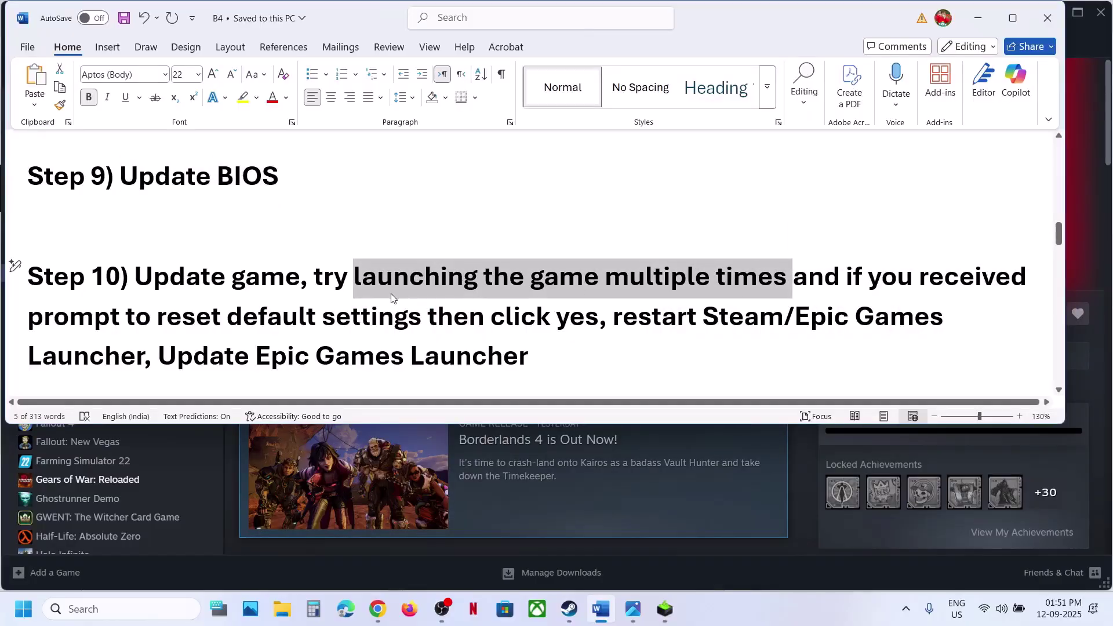
pyautogui.click(705, 584)
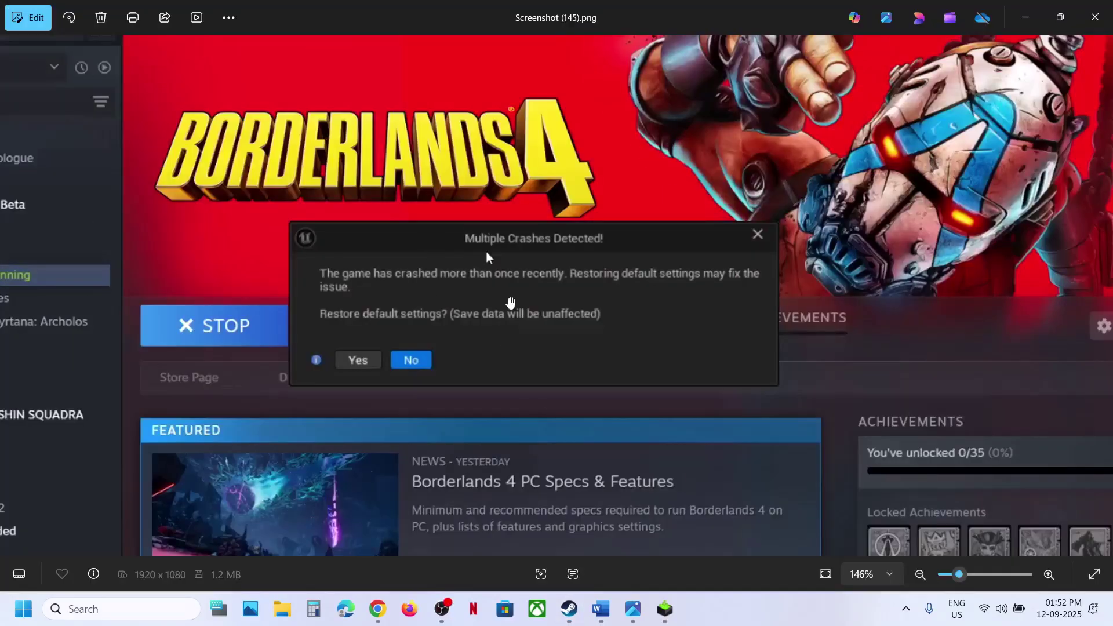
# - Zoom into the Multiple Crashes Detected screenshot, then close Photos to reveal Steam
pyautogui.scroll(4, 510, 302)
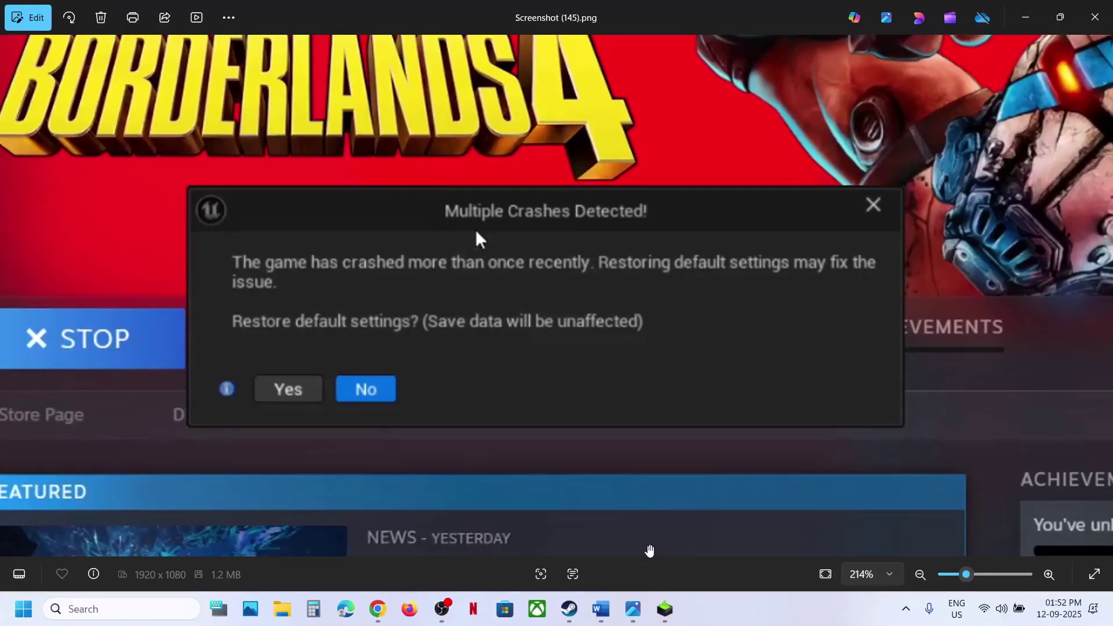
pyautogui.click(632, 609)
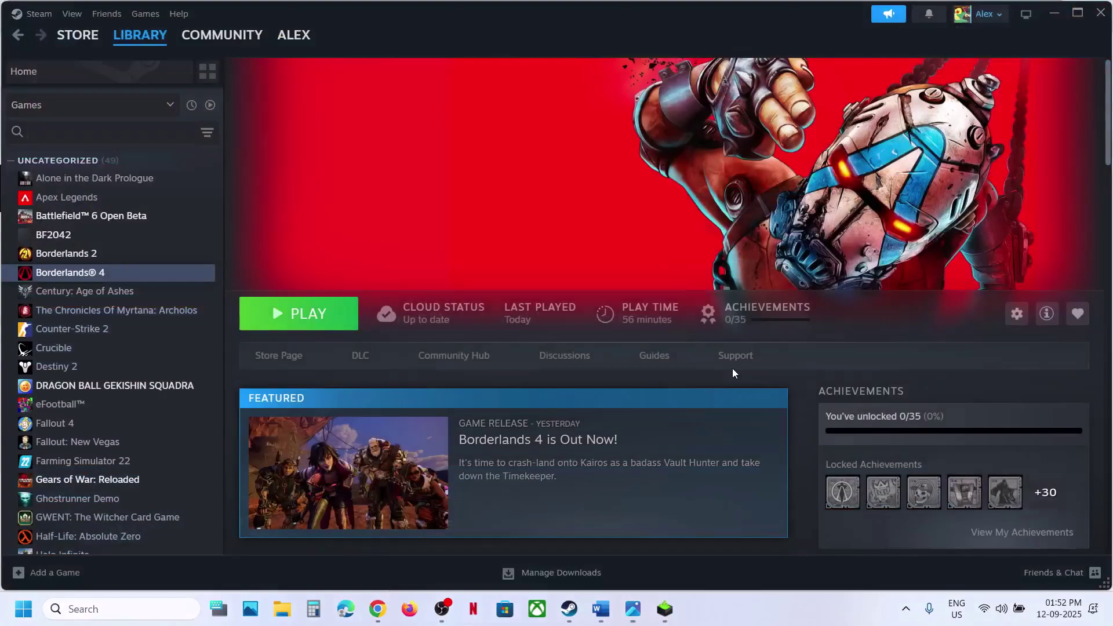
# - Highlight 'restart Steam', 'Epic Games Launcher' and 'Update Epic Games Launcher', then scroll to Step 11
pyautogui.click(601, 608)
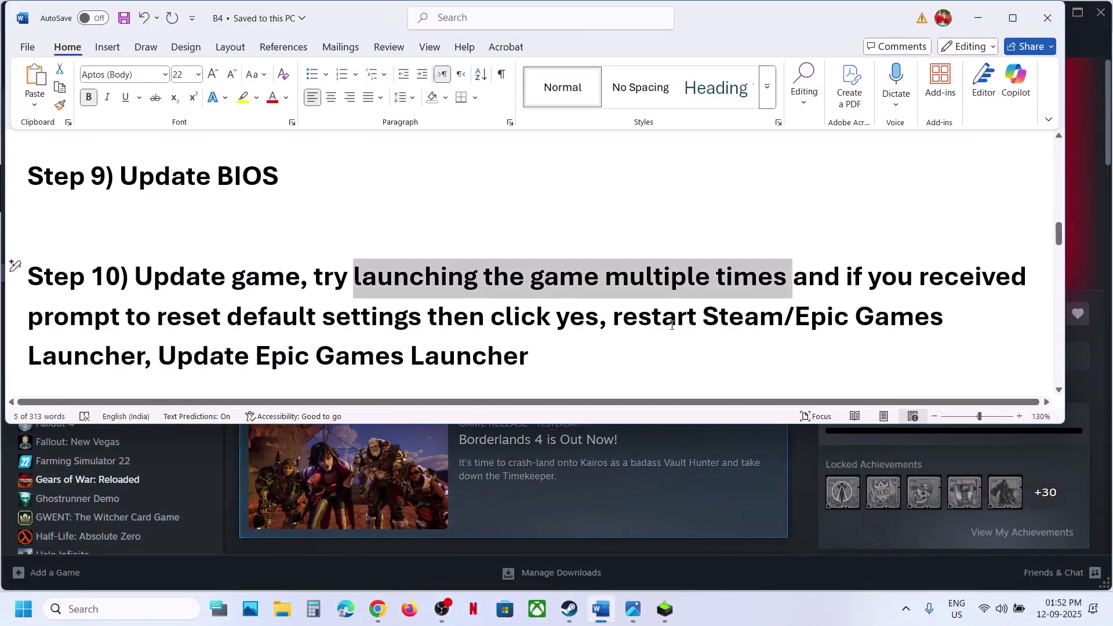
pyautogui.moveTo(613, 320); pyautogui.dragTo(765, 320)
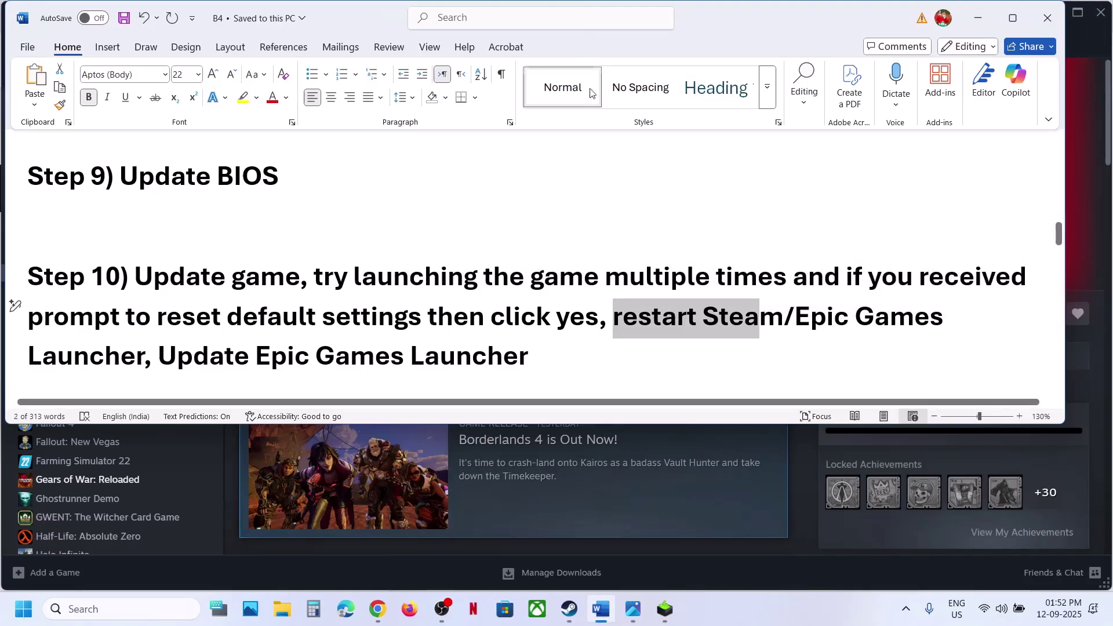
pyautogui.moveTo(797, 310); pyautogui.dragTo(257, 268)
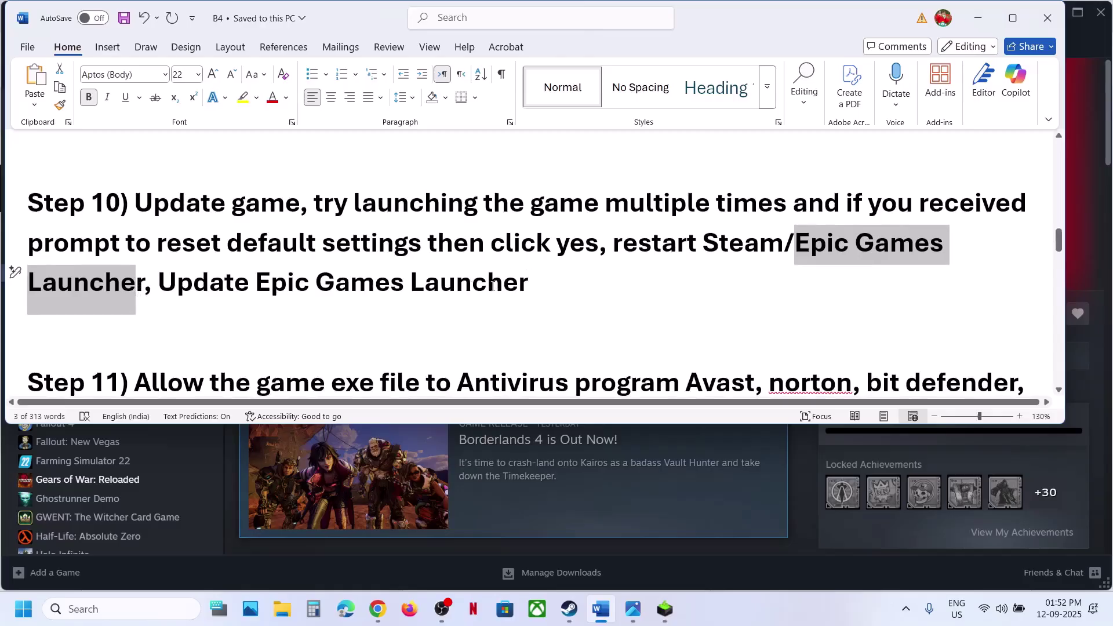
pyautogui.moveTo(180, 291); pyautogui.dragTo(589, 293)
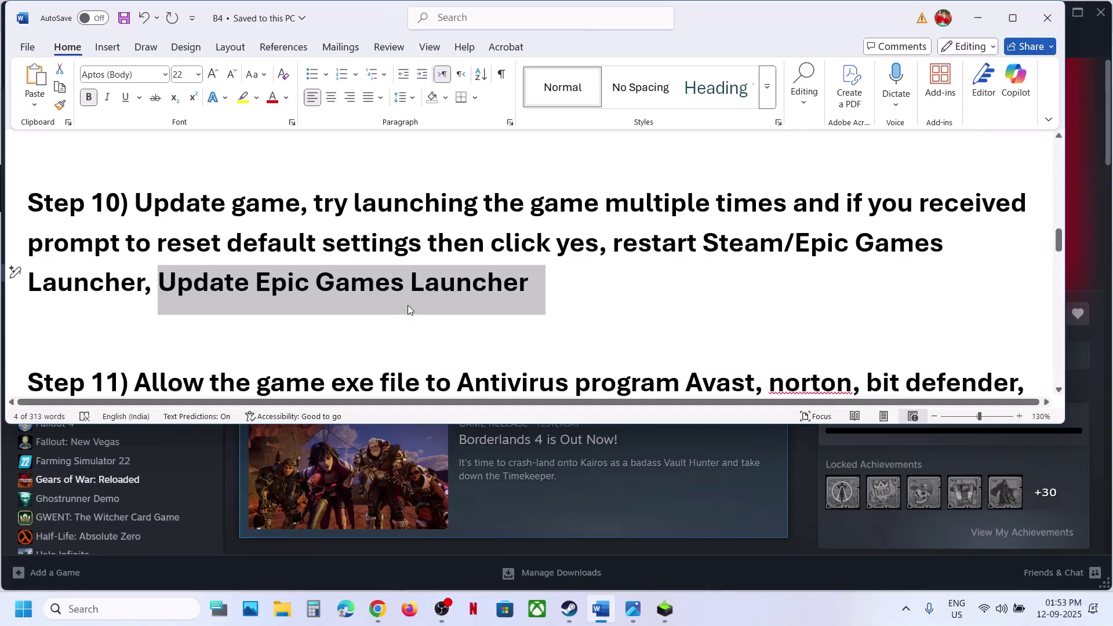
pyautogui.click(298, 342)
pyautogui.scroll(-2, 301, 341)
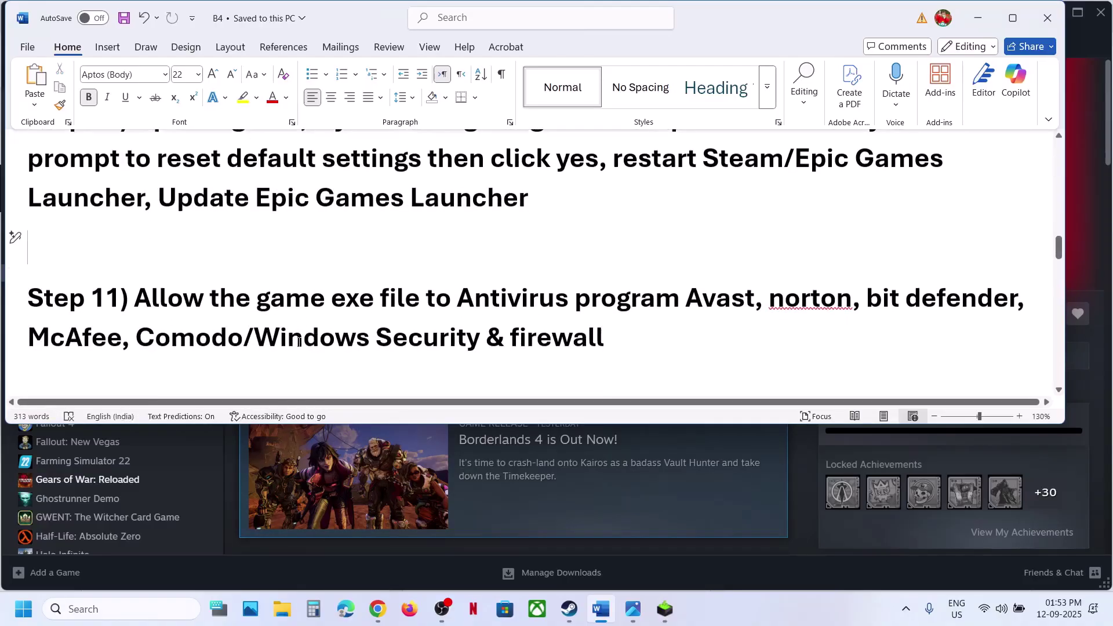